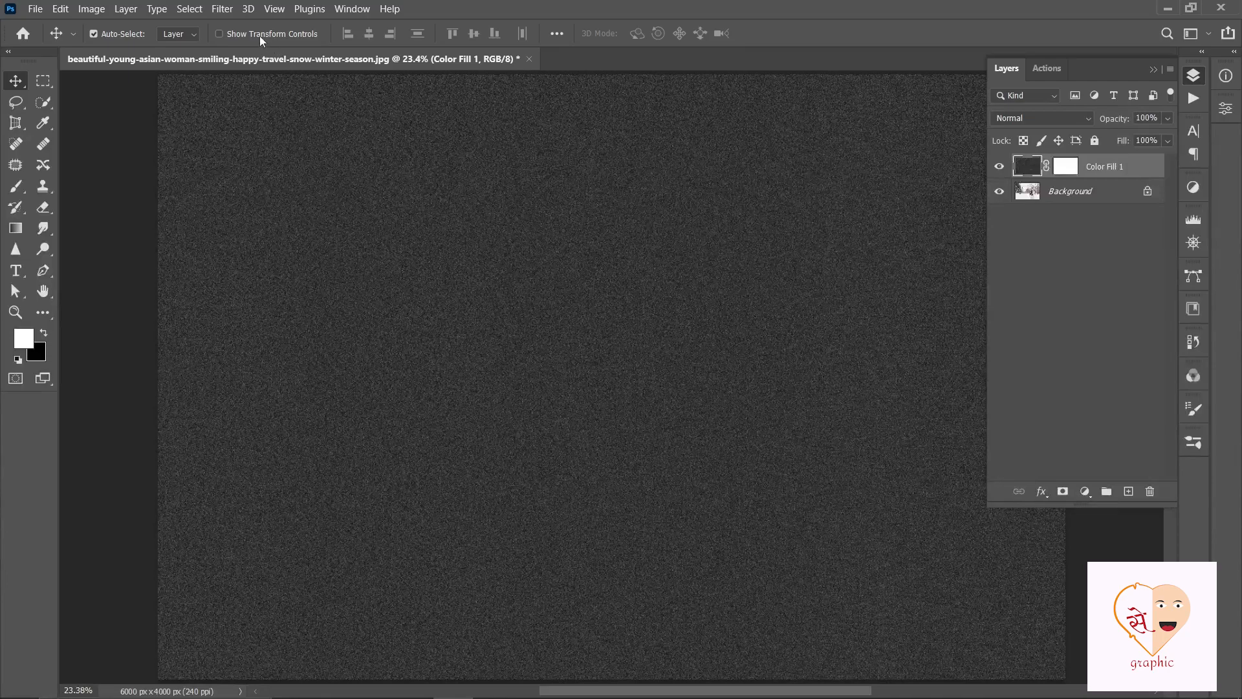
- Apply a Gaussian Blur with a radius of 2 pixels to the noisy Color Fill 1 layer
left_click(223, 9)
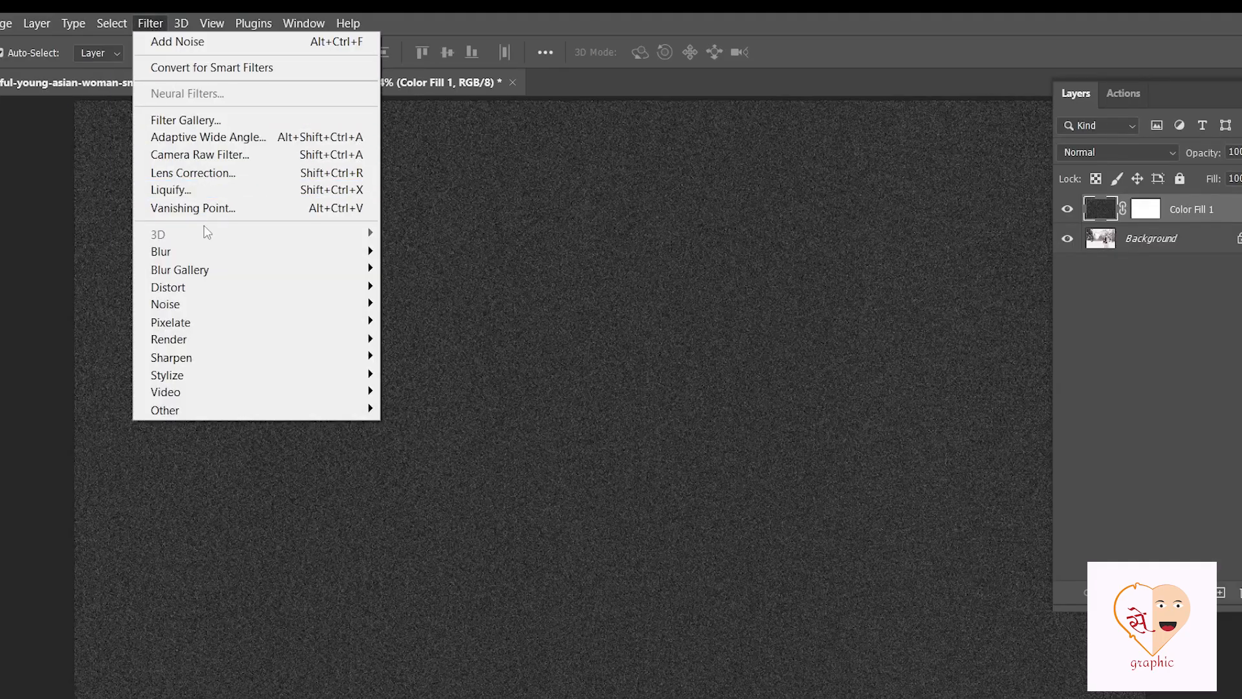
mouse_move(213, 254)
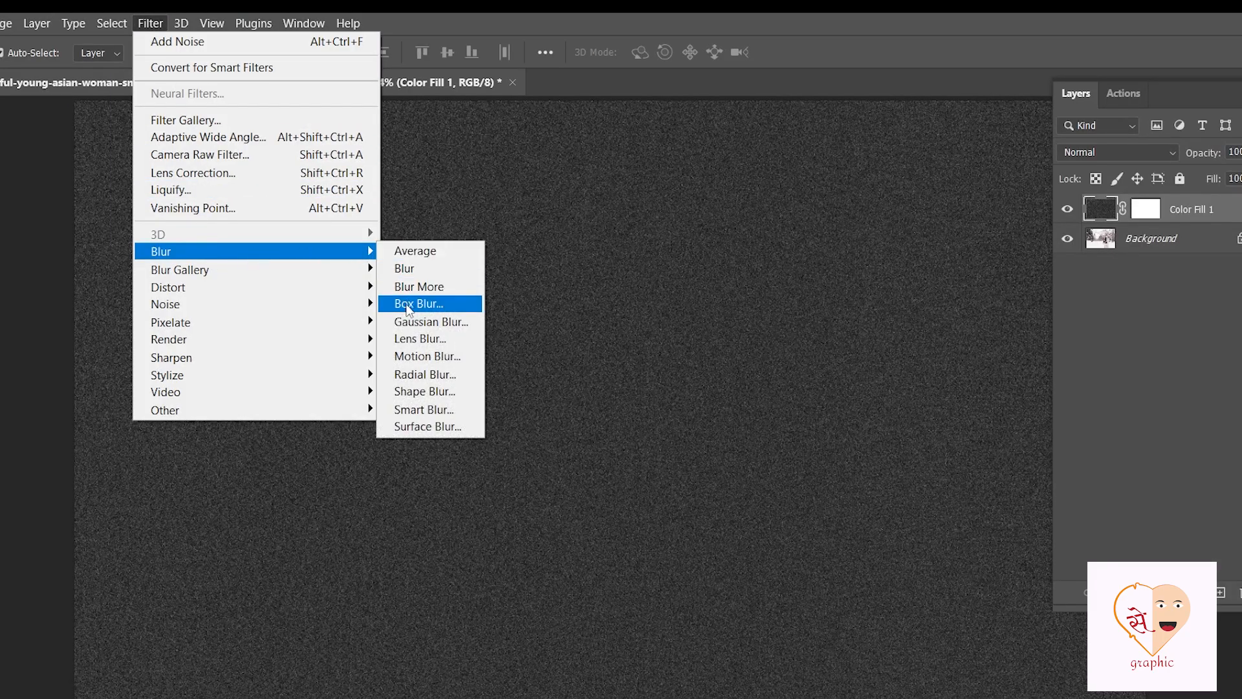
left_click(416, 322)
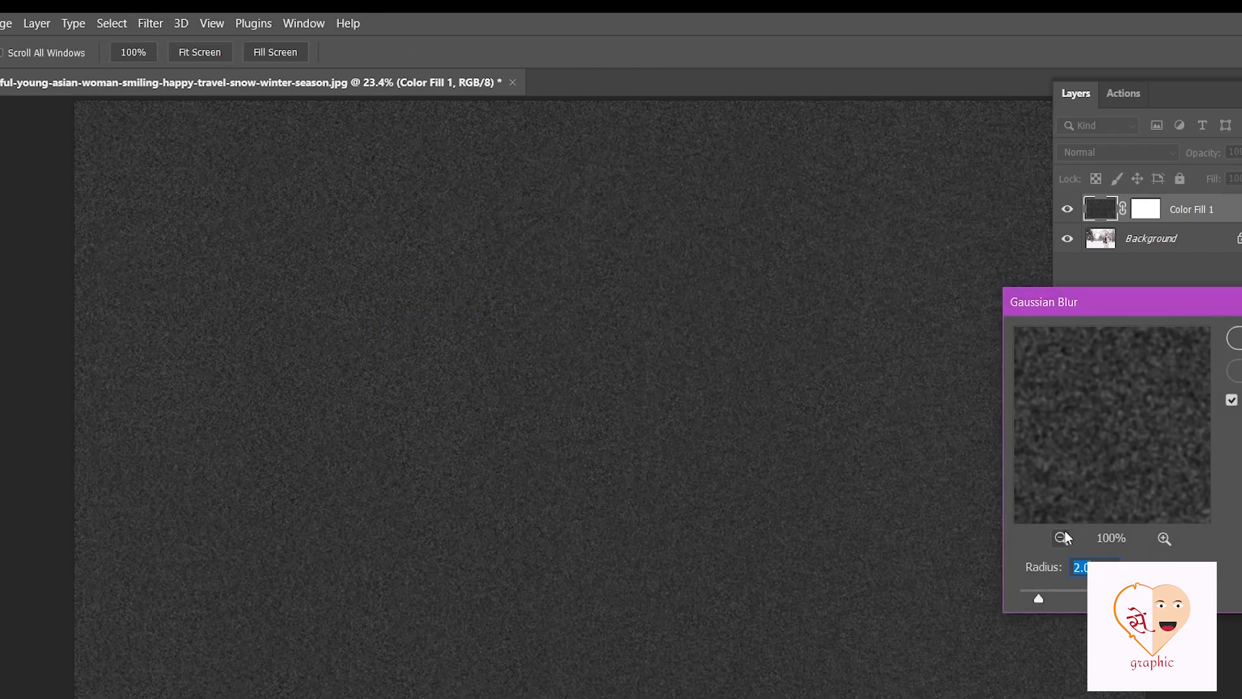
type("2")
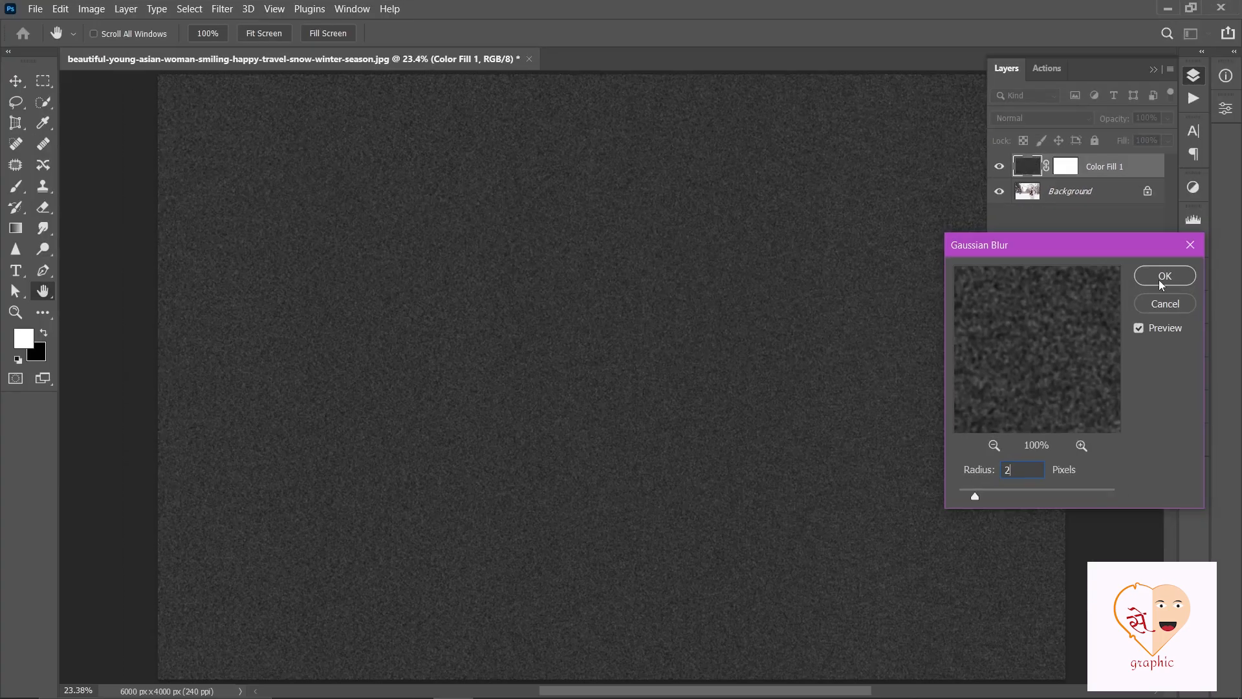
left_click(1163, 278)
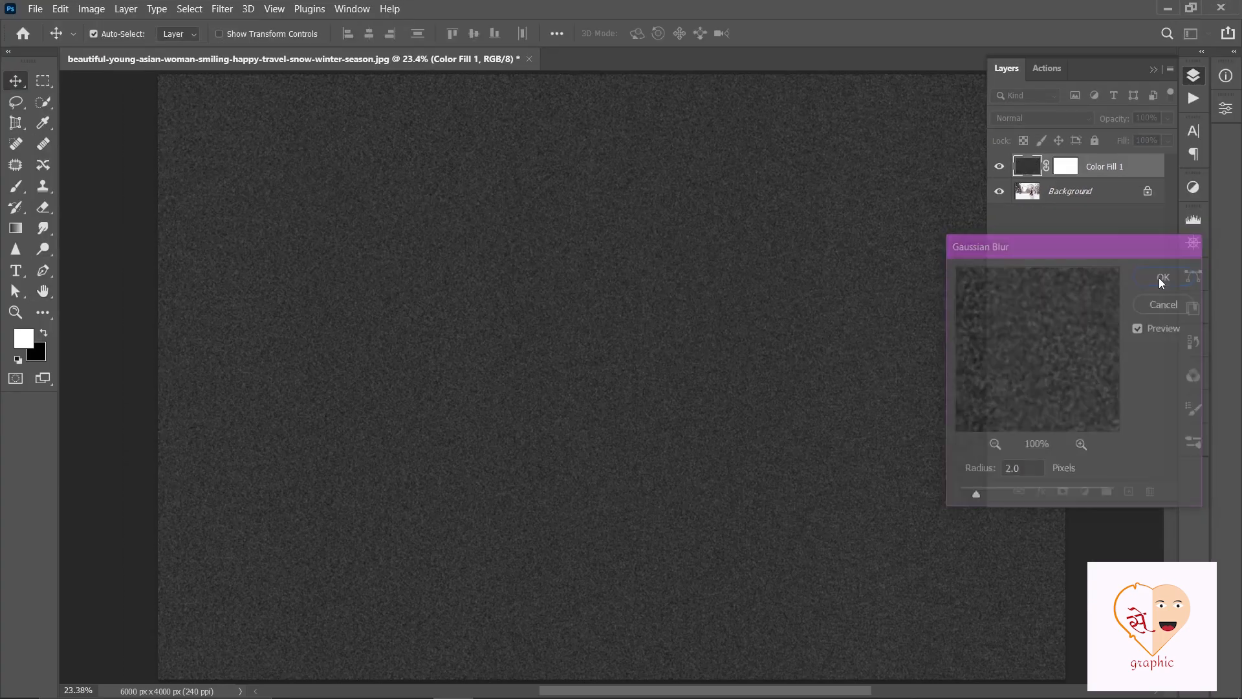
- Apply Levels to the noise layer with the input black point at 73 and the white point at 80
left_click(91, 8)
mouse_move(146, 49)
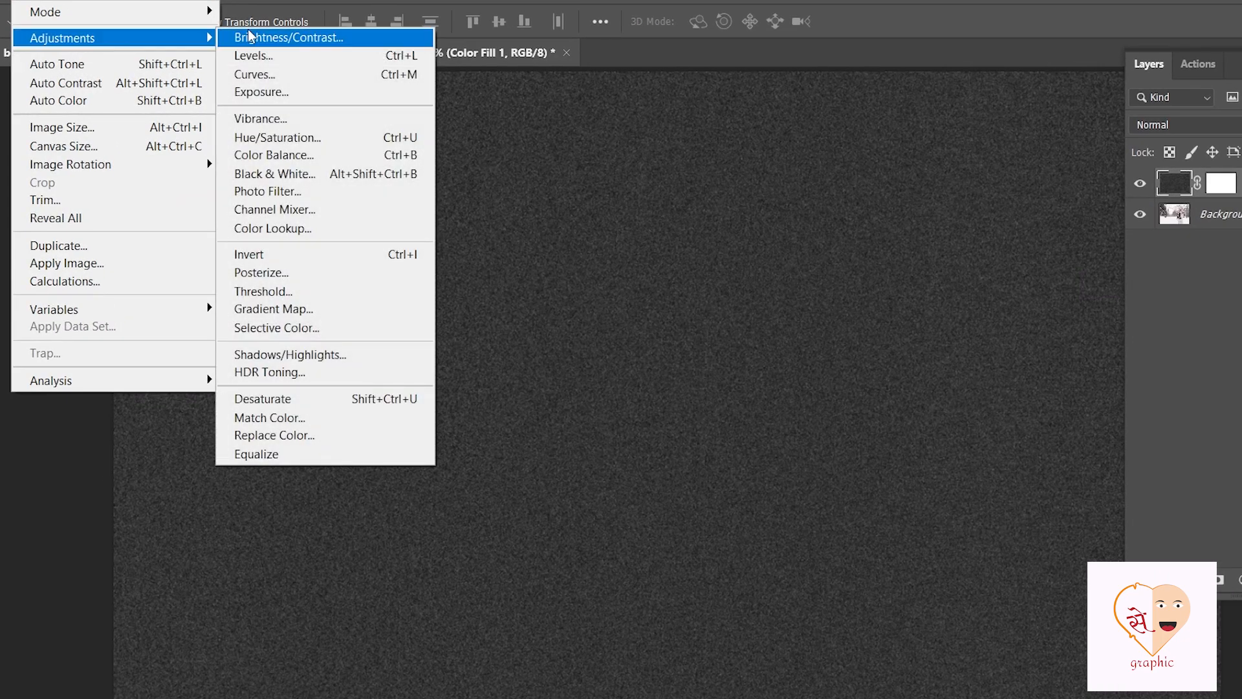
left_click(255, 55)
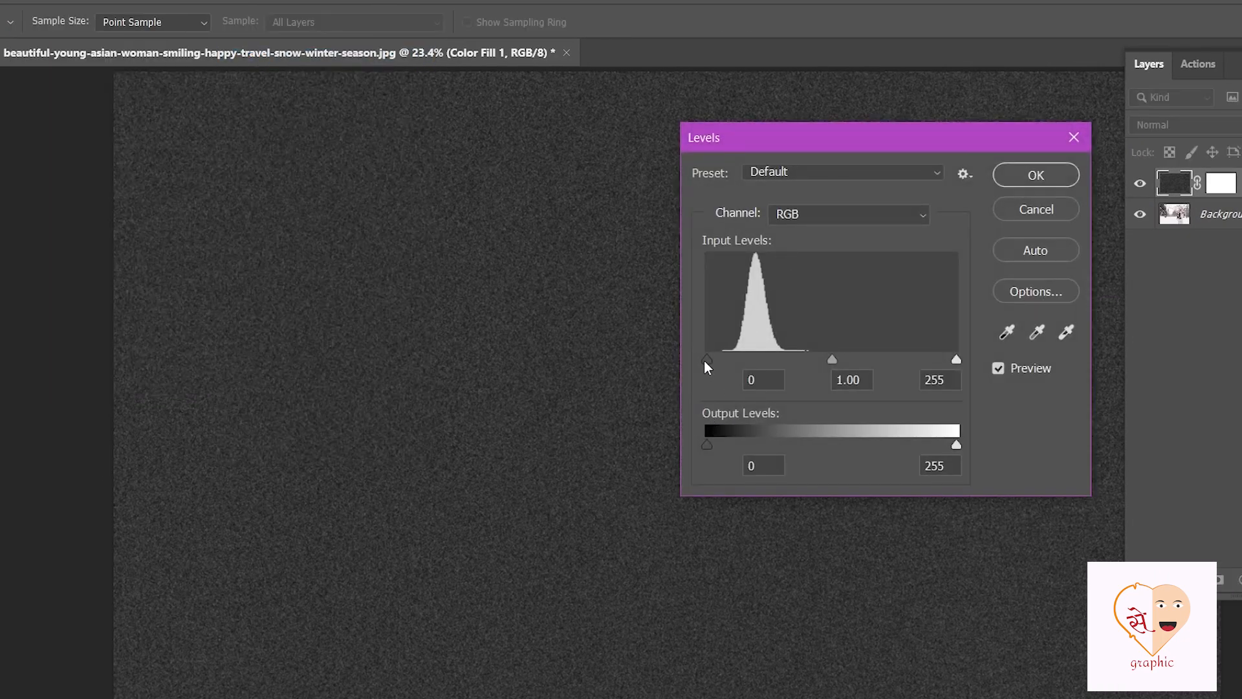
left_click_drag(707, 357, 778, 363)
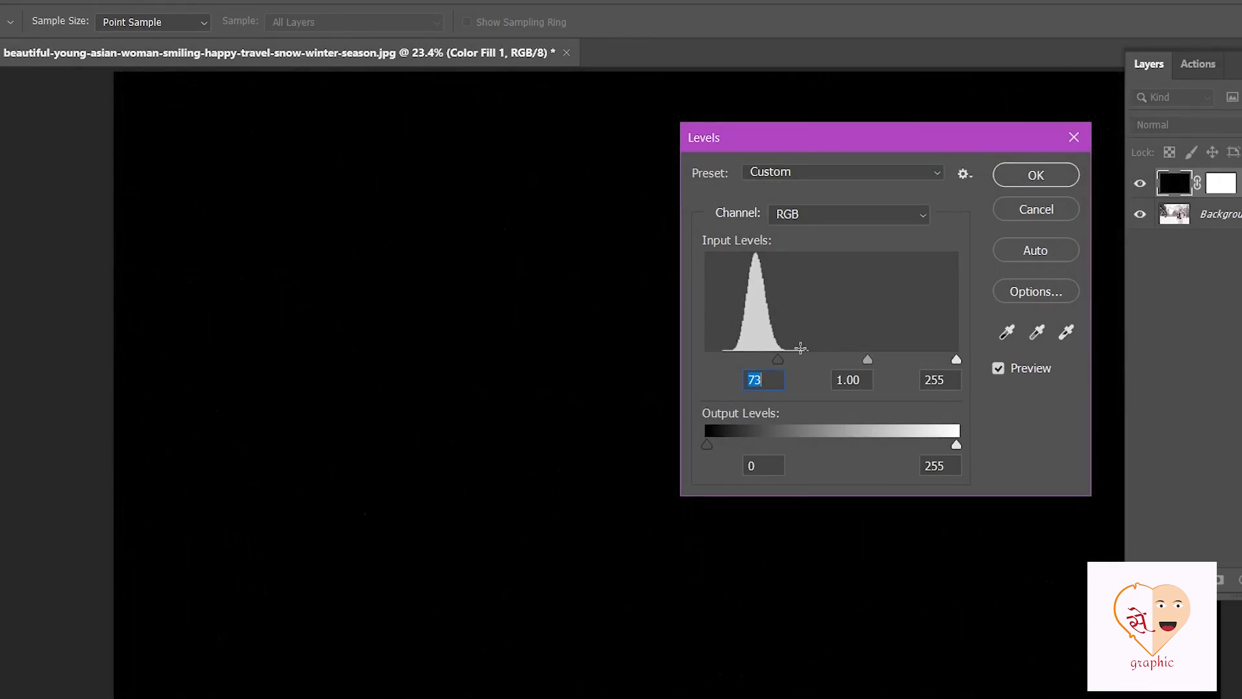
left_click_drag(955, 360, 784, 363)
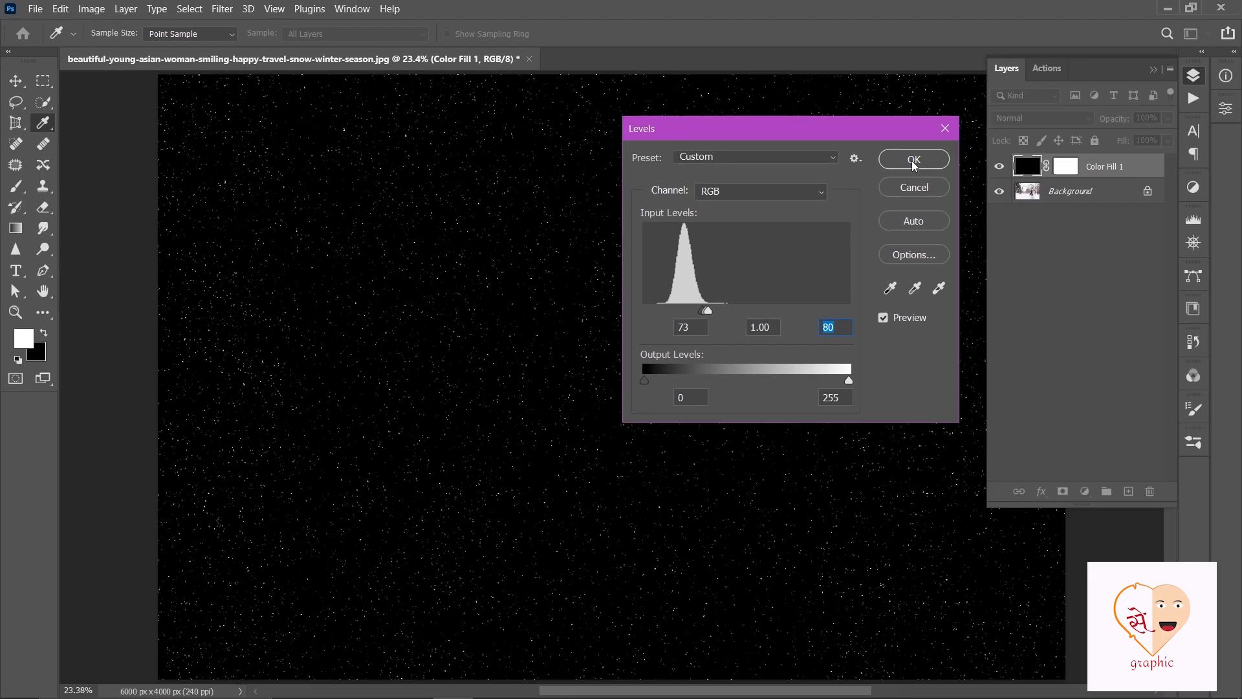
left_click(1035, 175)
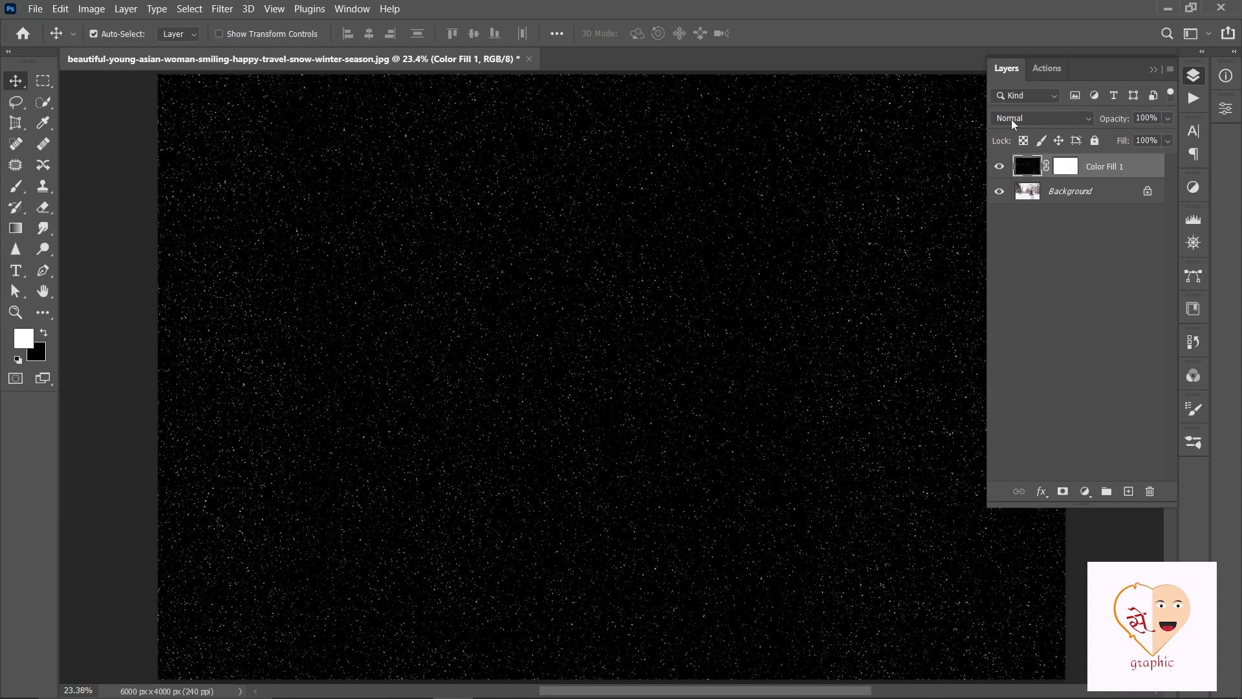
- Set the Color Fill 1 layer's blend mode to Screen and rename the layer "snow fall"
left_click(1080, 117)
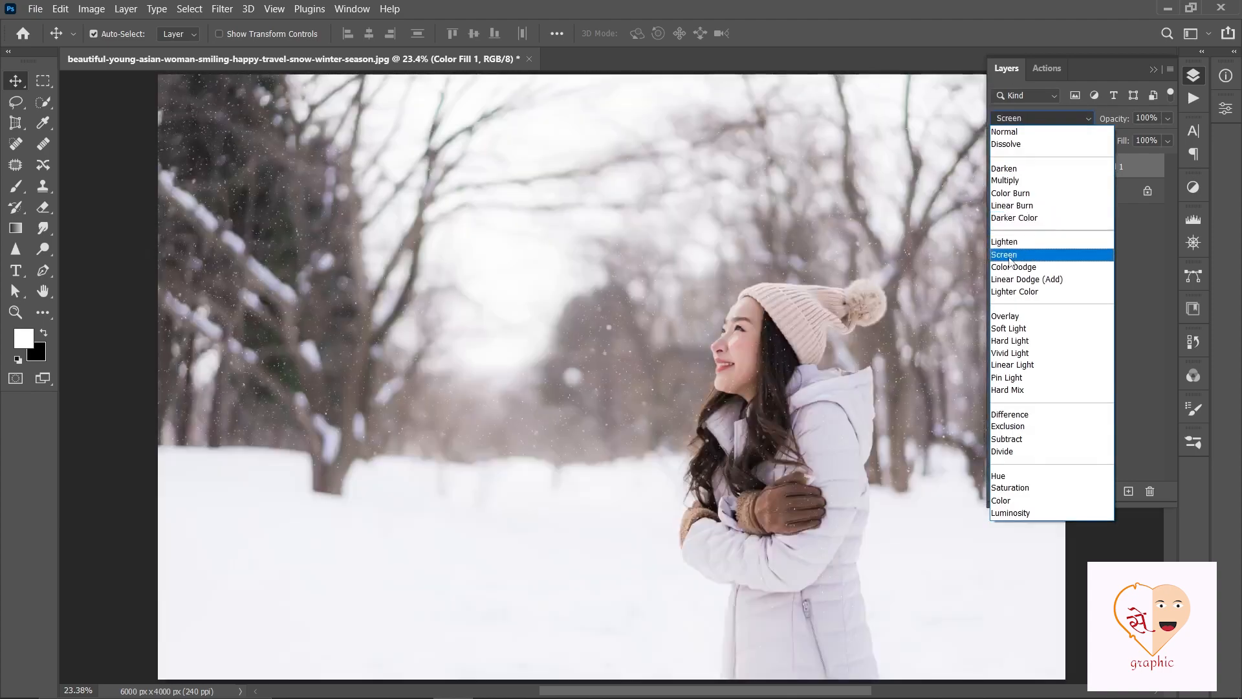
left_click(1012, 256)
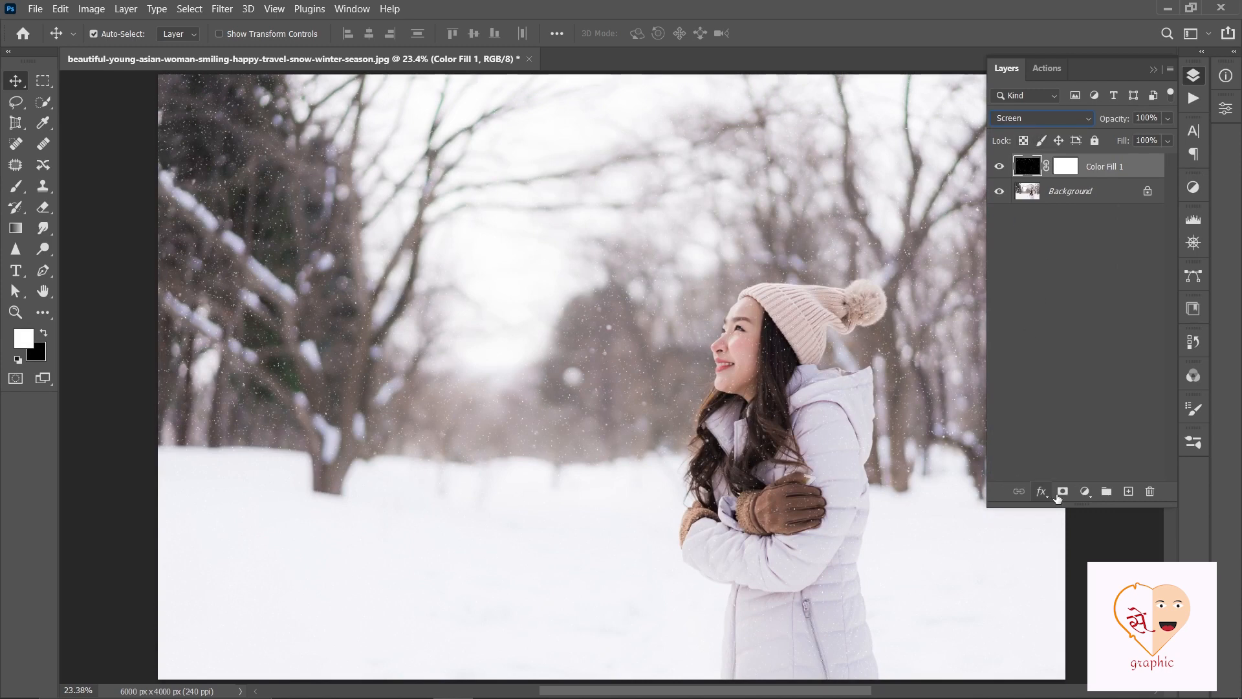
double_click(1113, 167)
type("sn")
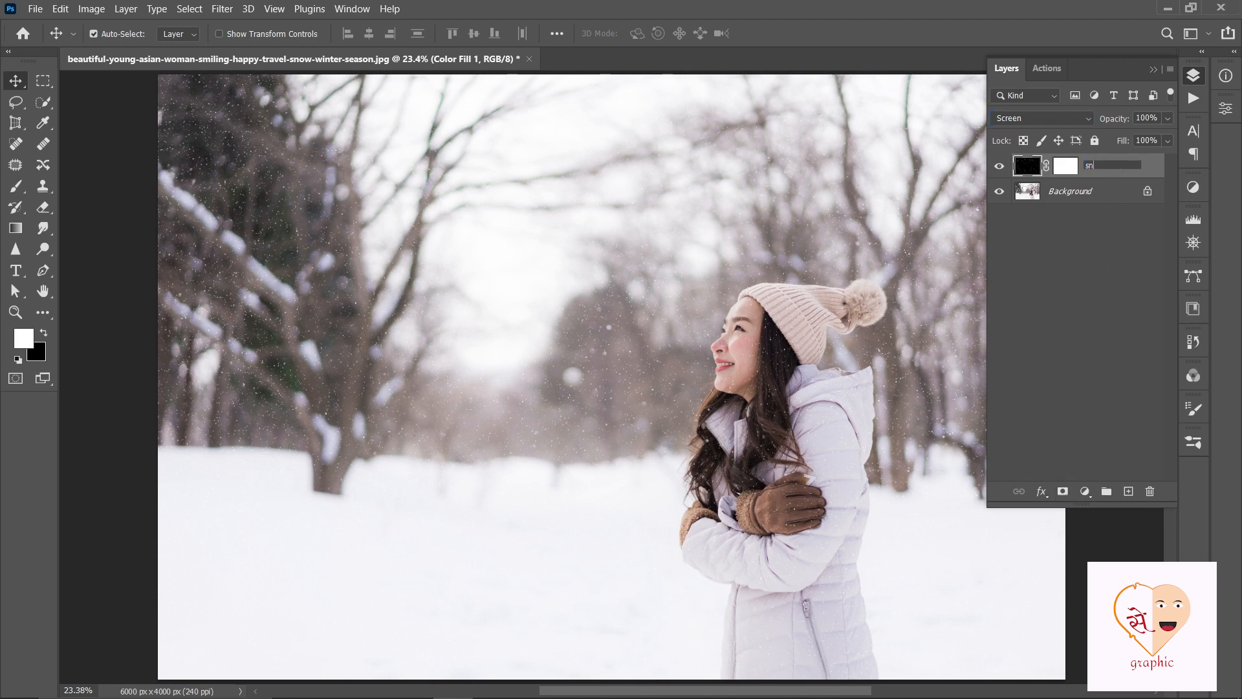
type("ow fall")
key("Return")
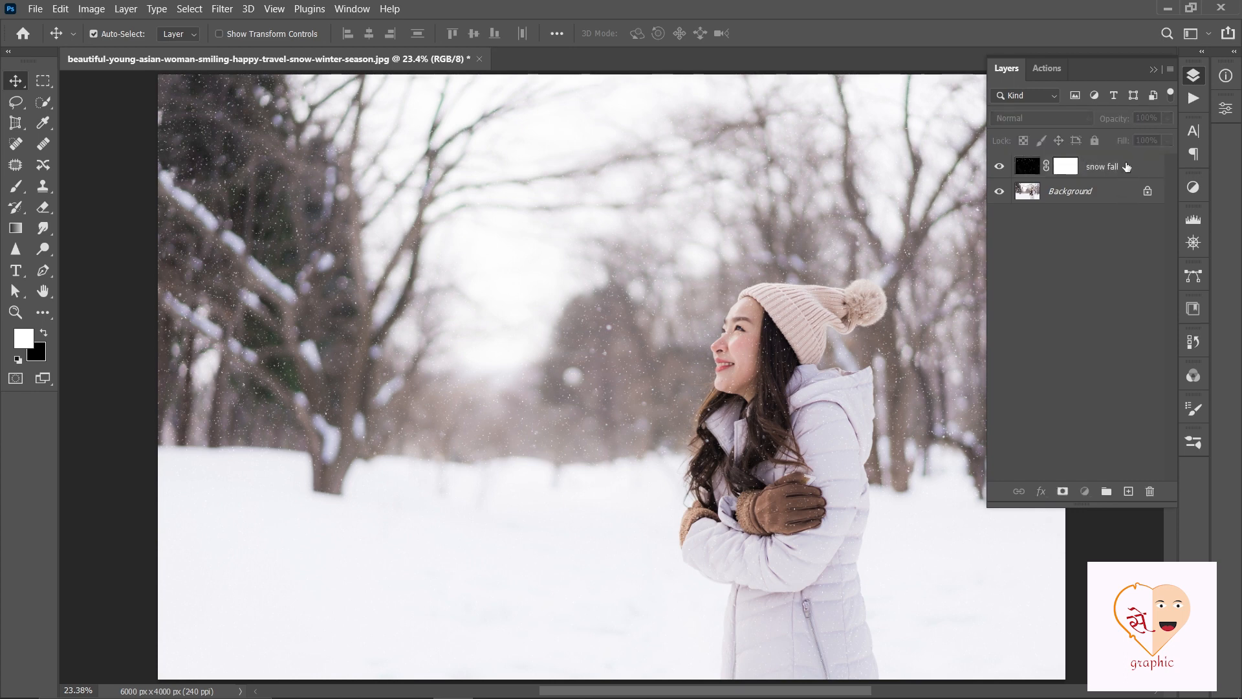
- Duplicate the snow fall layer three times
key("ctrl+j")
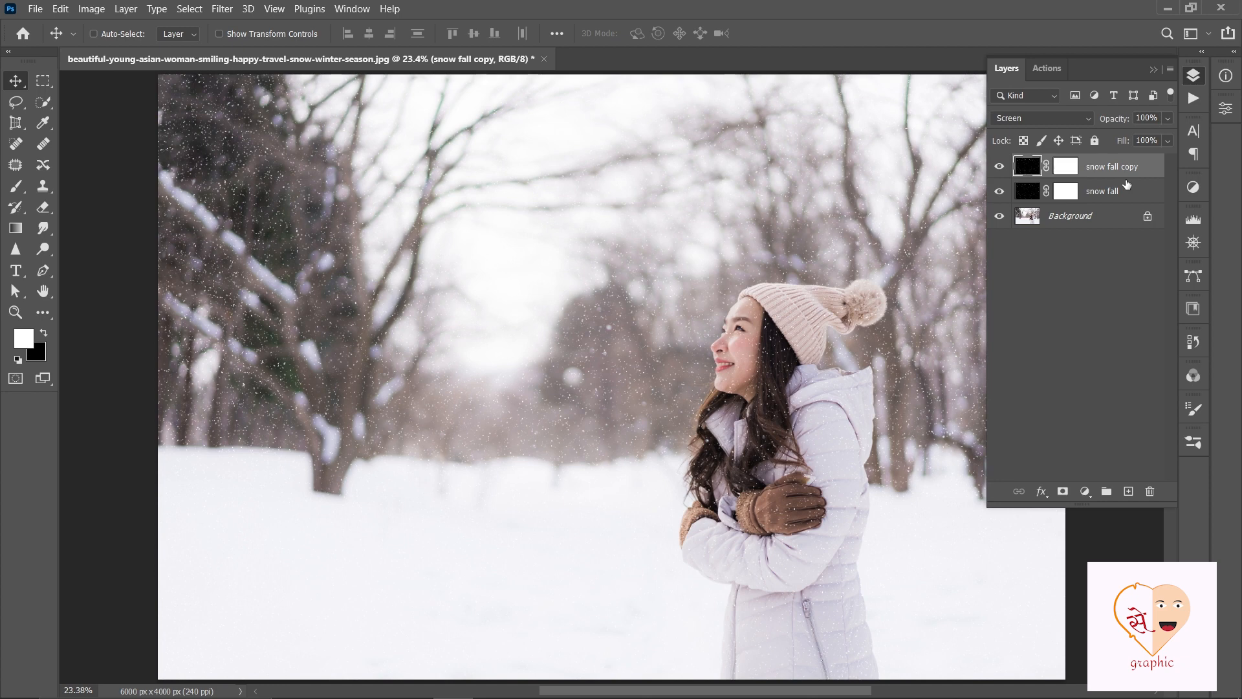
key("ctrl+j")
key("ctrl+j")
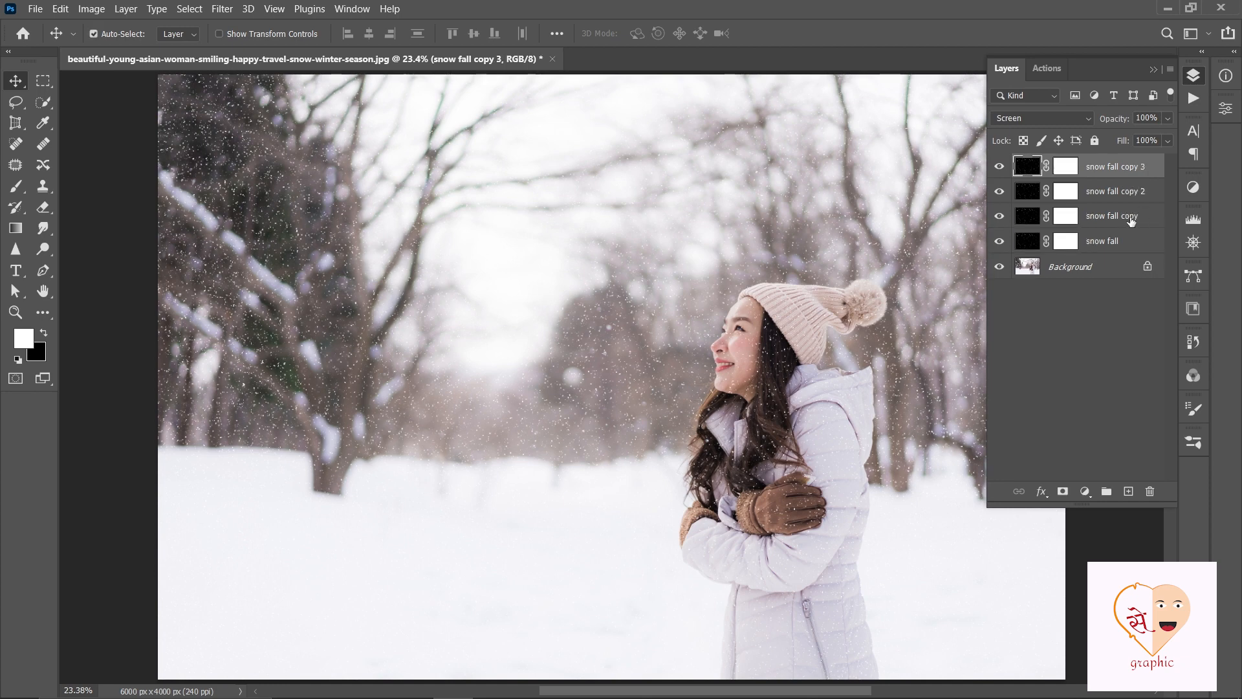
- Rename the snow fall copy layer "snow fall 1" and the snow fall copy 2 layer "snow fall 2"
double_click(1130, 219)
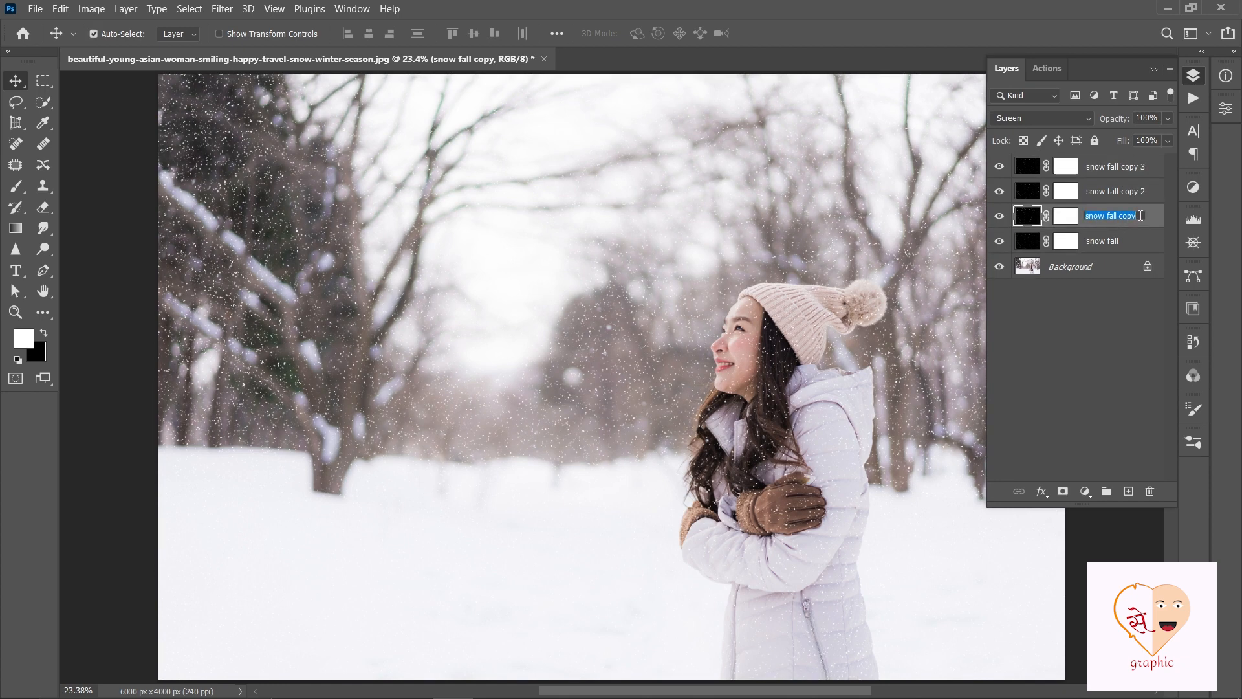
left_click(1141, 215)
key("BackSpace")
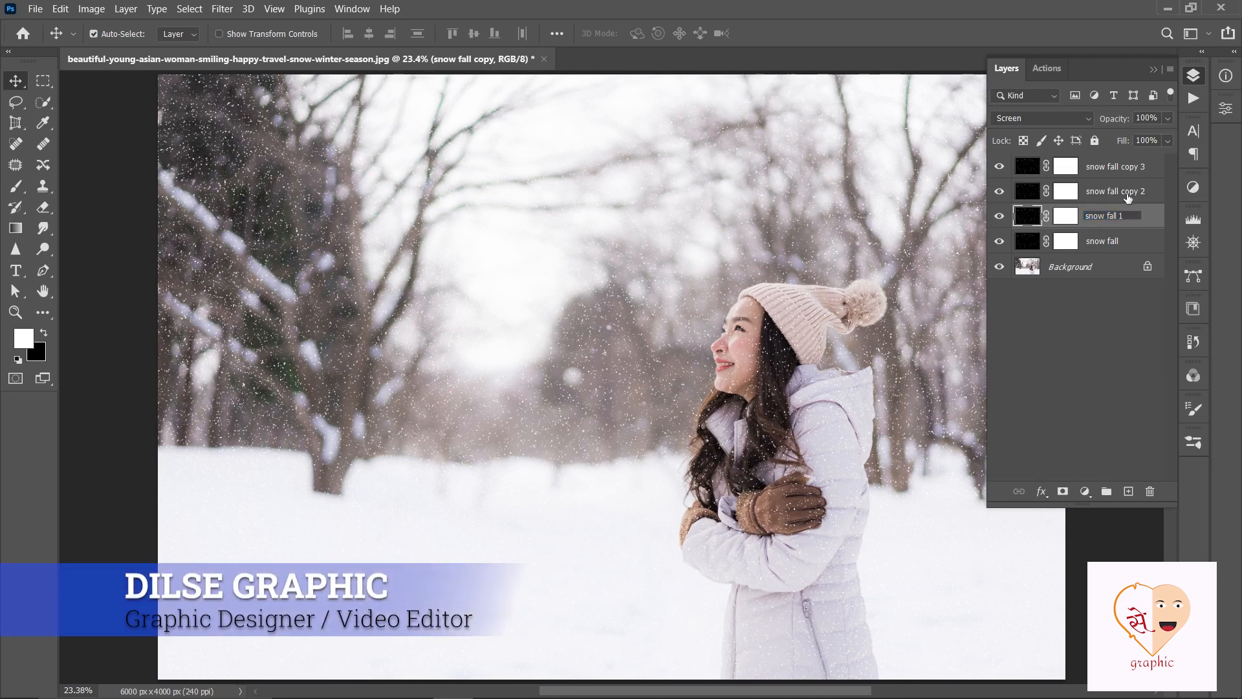
double_click(1138, 191)
left_click(1139, 193)
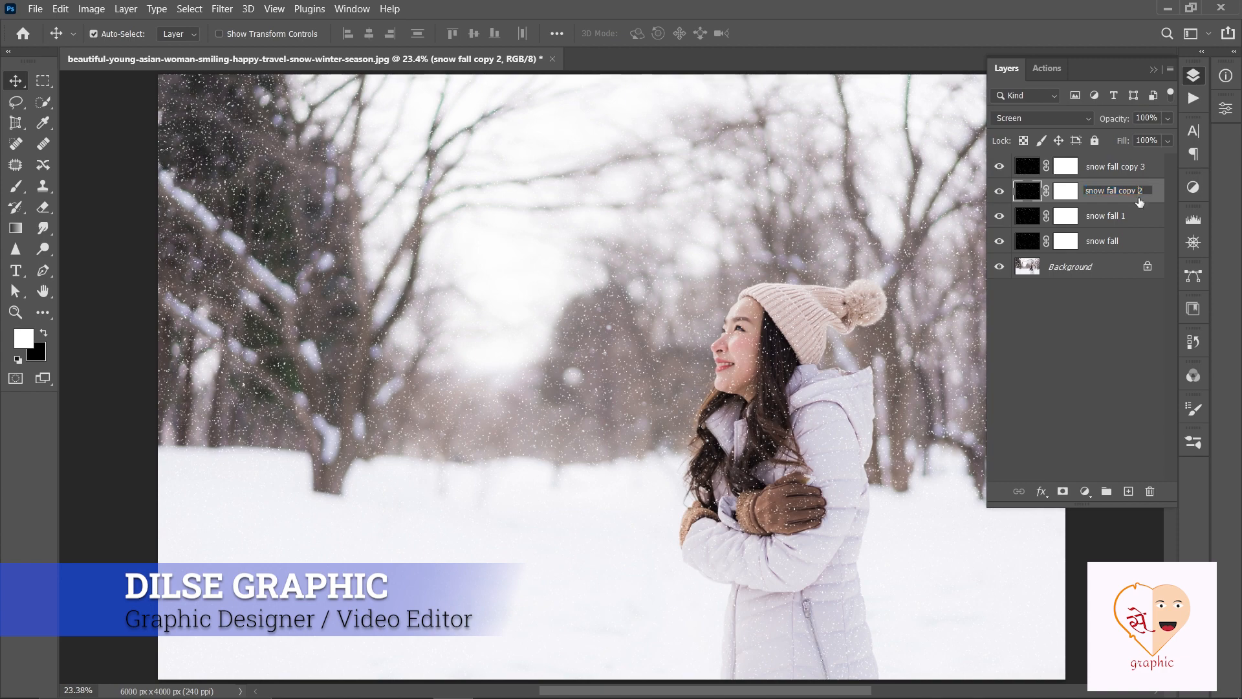
key("BackSpace")
key("BackSpace")
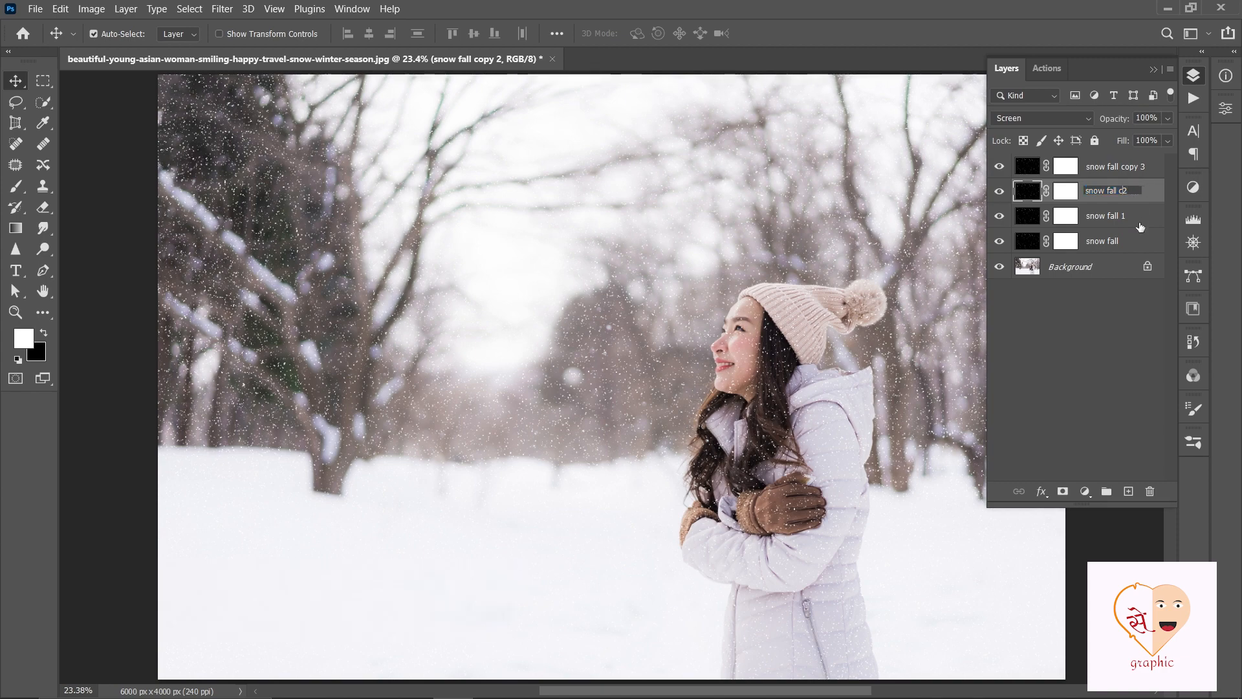
- Rename the snow fall copy 3 layer "snow fall 3"
double_click(1137, 167)
left_click(1137, 167)
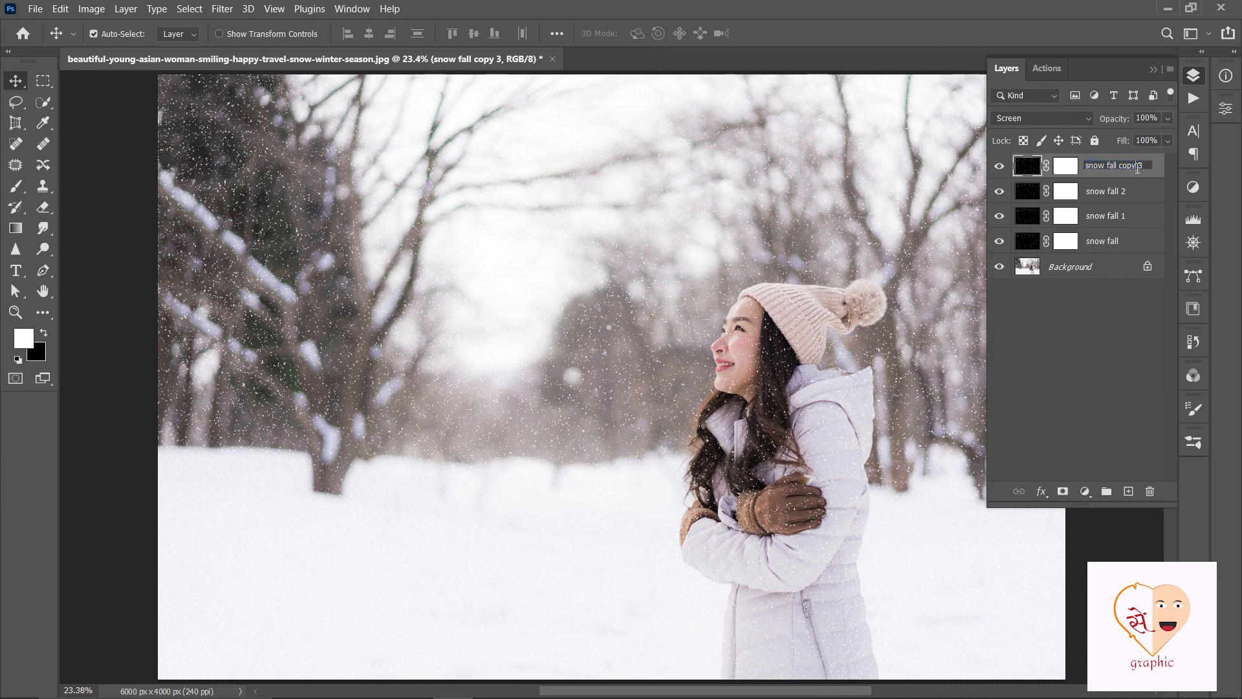
key("BackSpace")
key("BackSpace")
key("BackSpace")
left_click(1079, 339)
- Transform the snow fall 1 layer by scaling it to 200% and rotating it -10°
left_click(1106, 218)
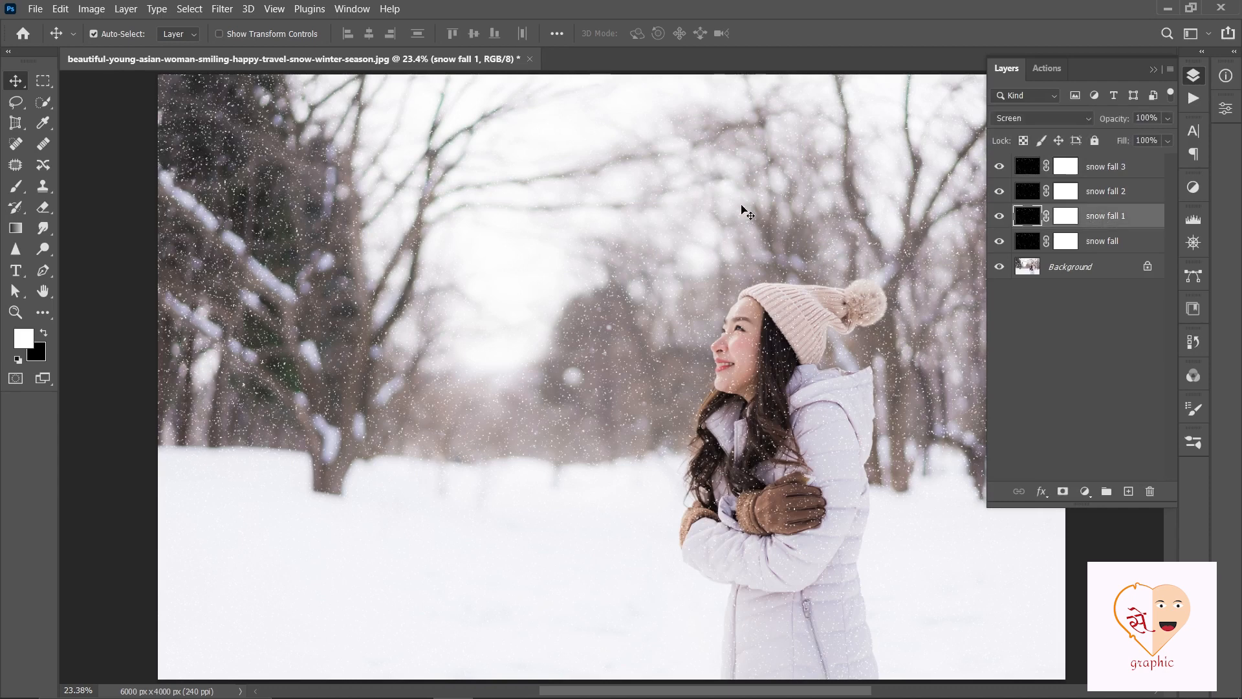
key("ctrl+t")
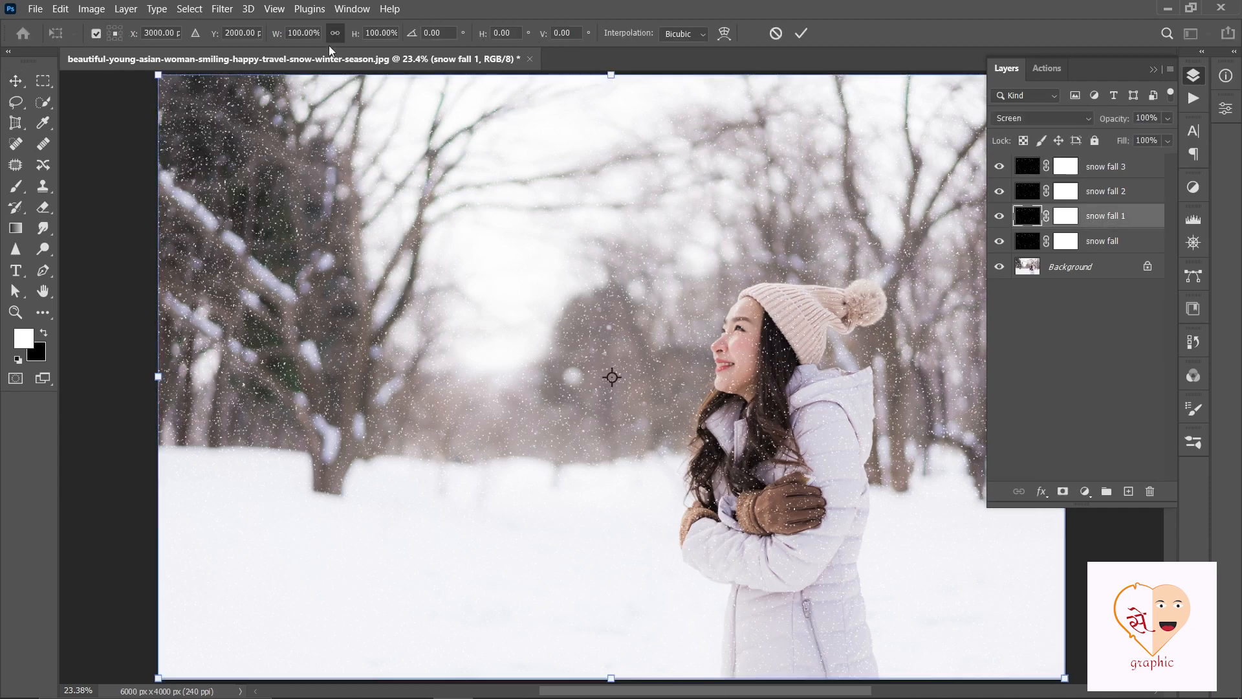
left_click(299, 32)
type("200")
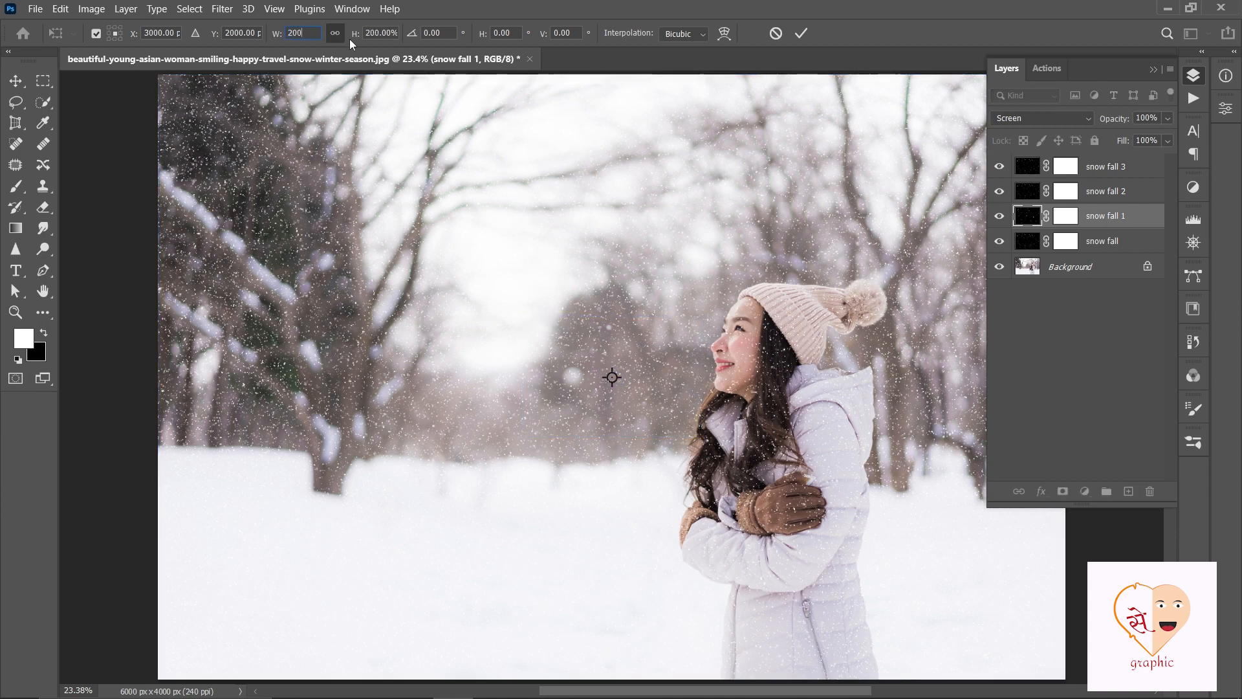
left_click(431, 33)
type("-10")
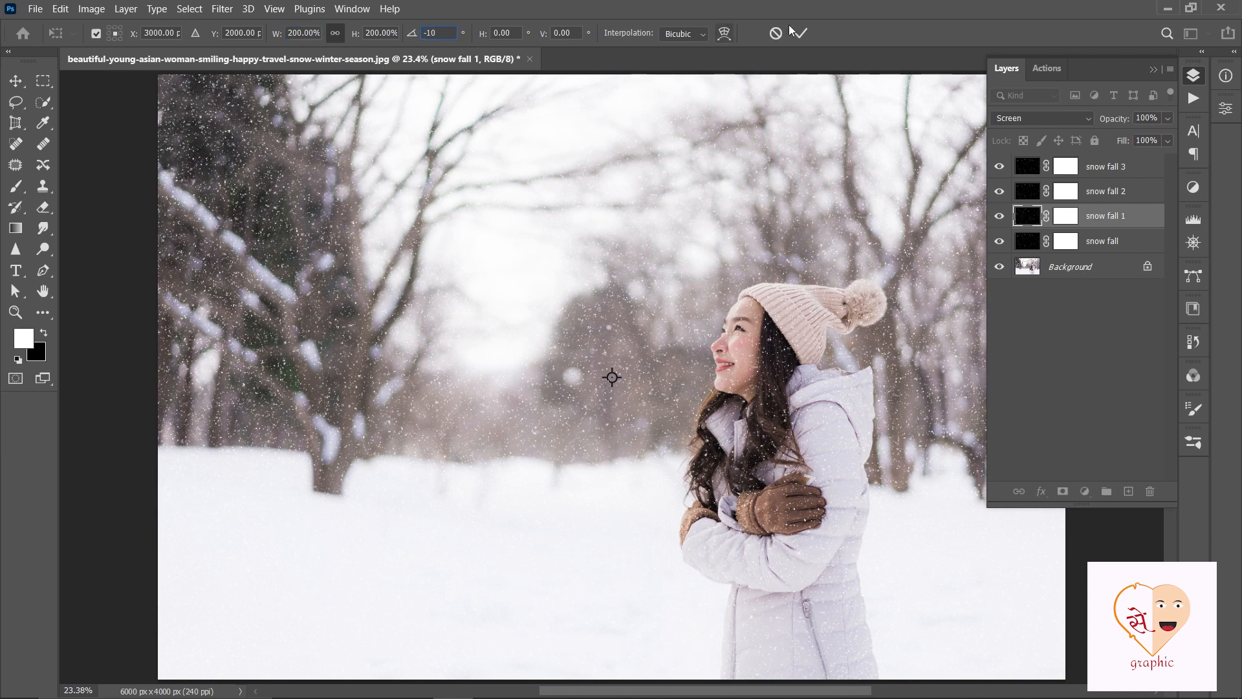
left_click(799, 33)
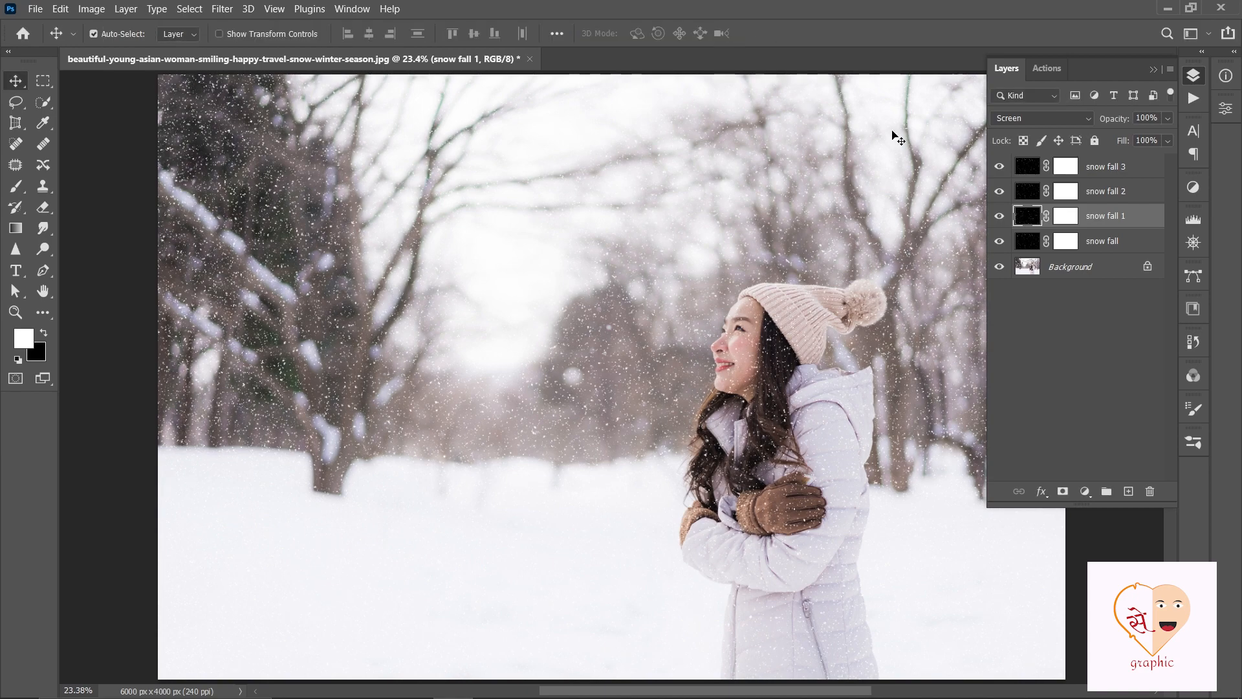
- Scale the snow fall 2 layer proportionally to 200%
left_click(1107, 193)
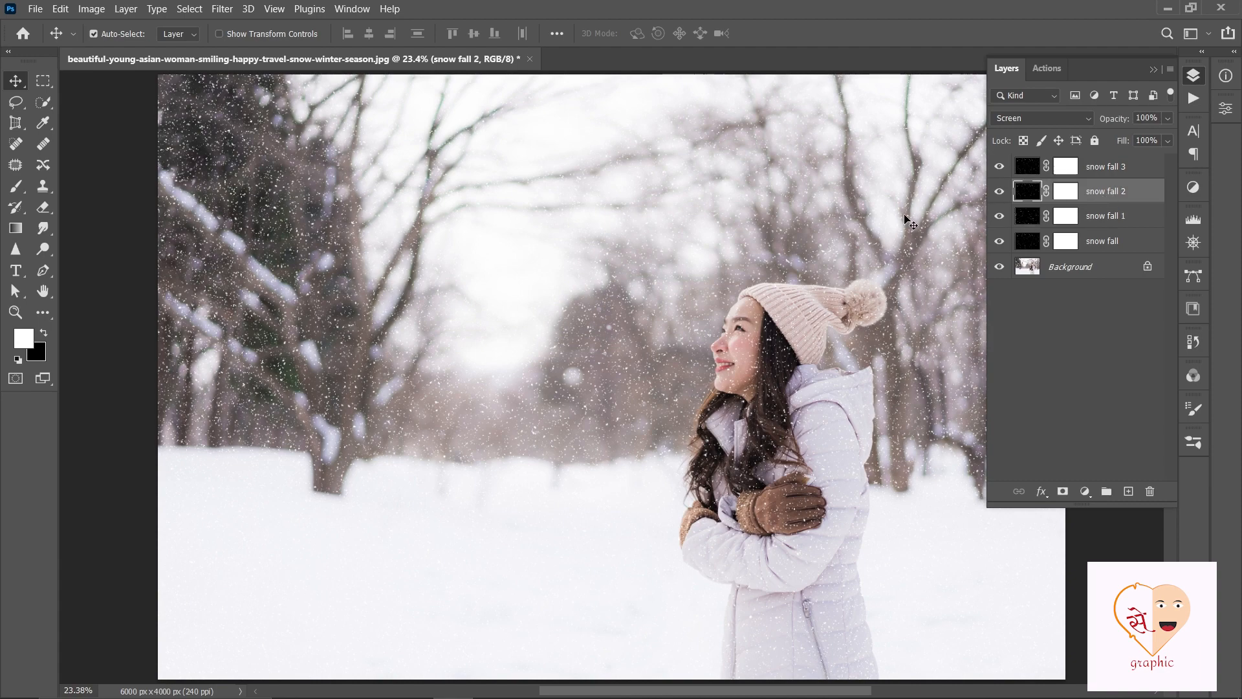
key("ctrl+t")
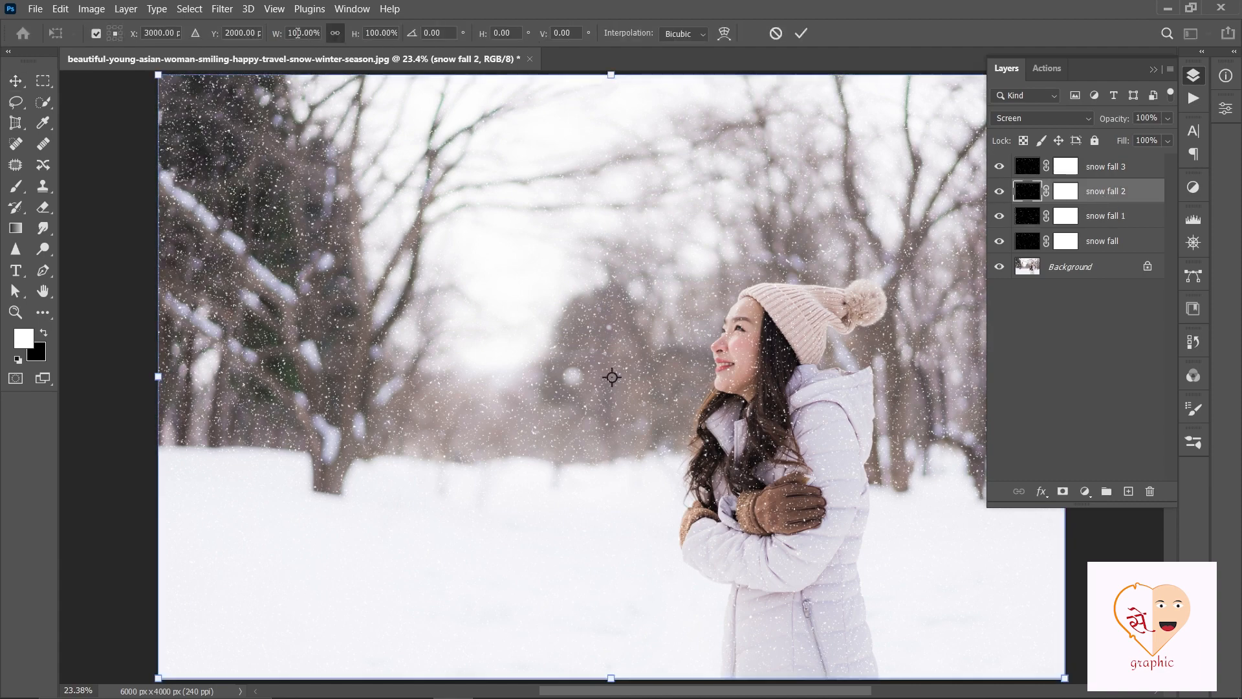
double_click(298, 32)
type("200")
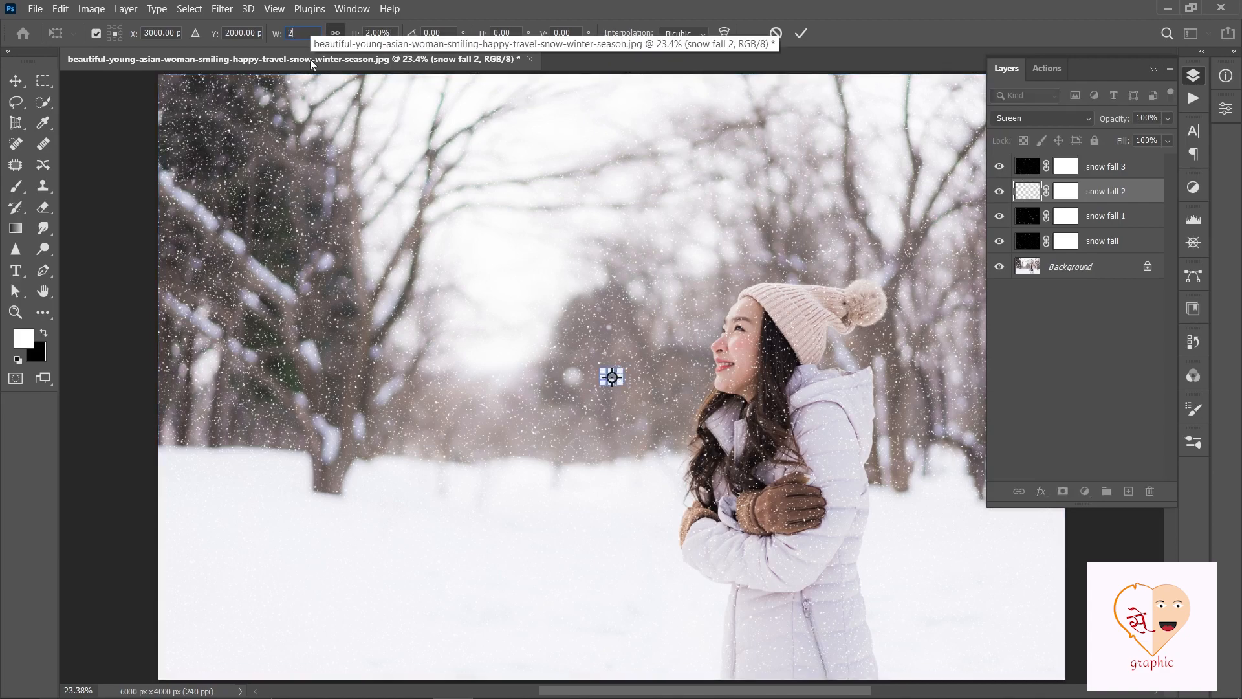
left_click(801, 34)
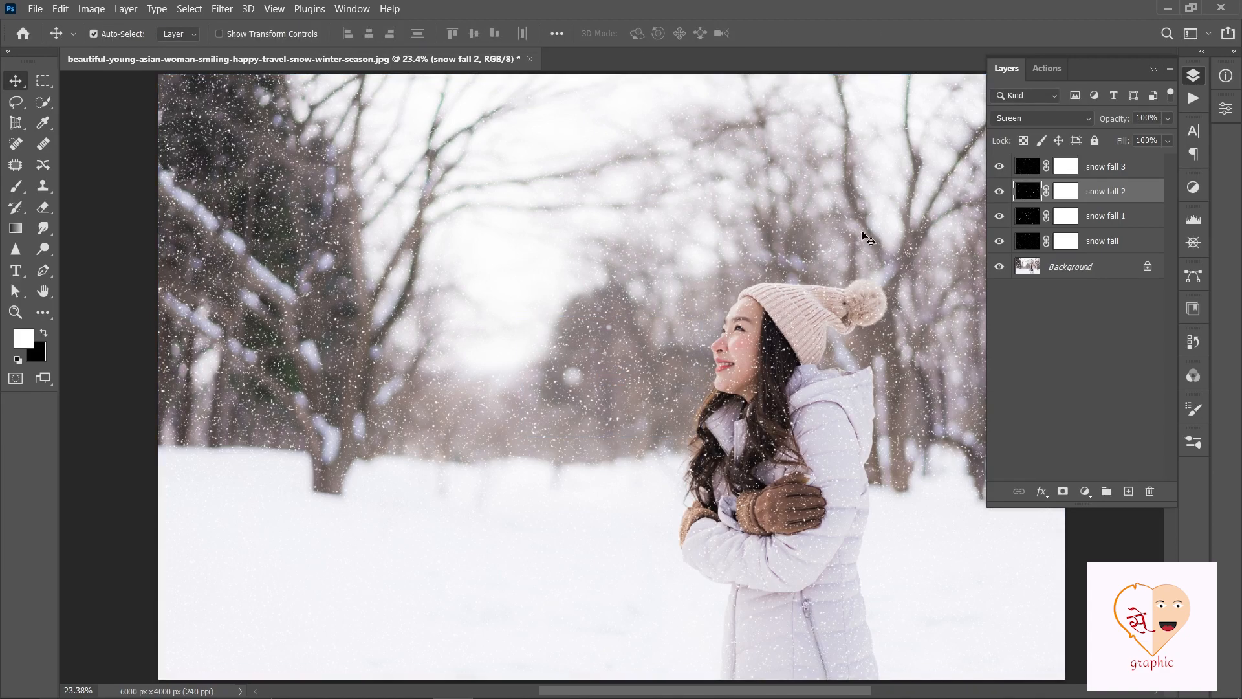
- Transform the snow fall 3 layer by scaling it to 600% and rotating it -10°
left_click(1110, 168)
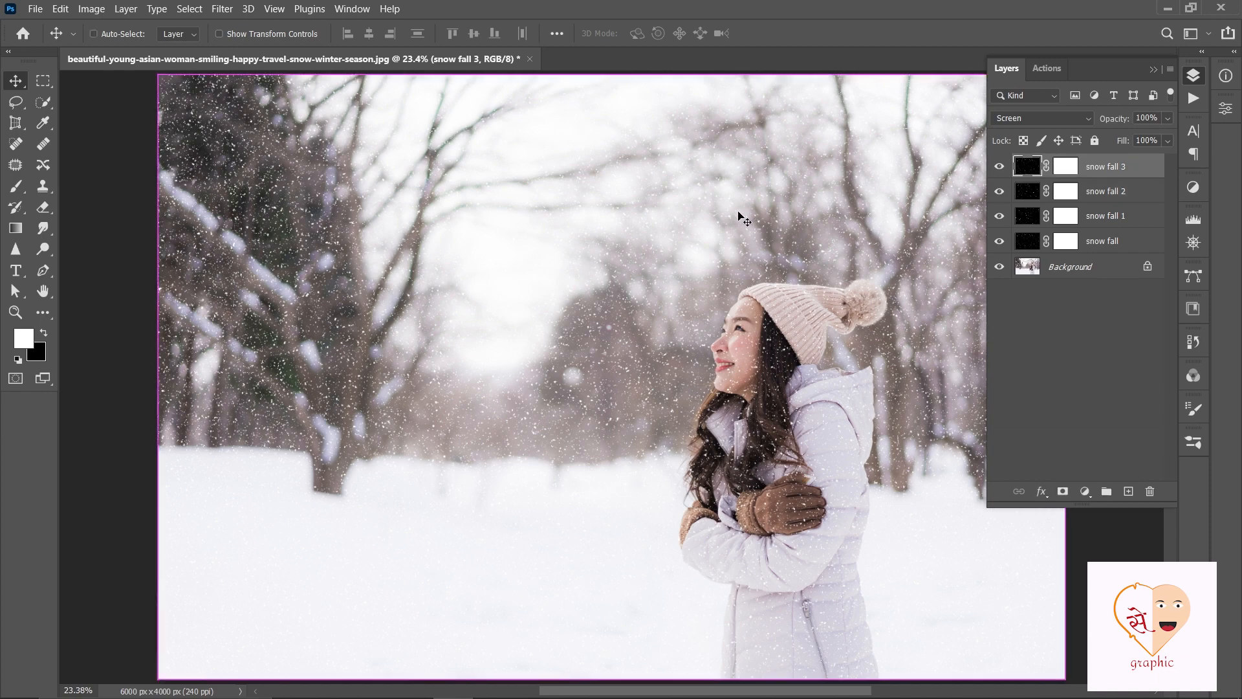
key("ctrl+t")
left_click(303, 34)
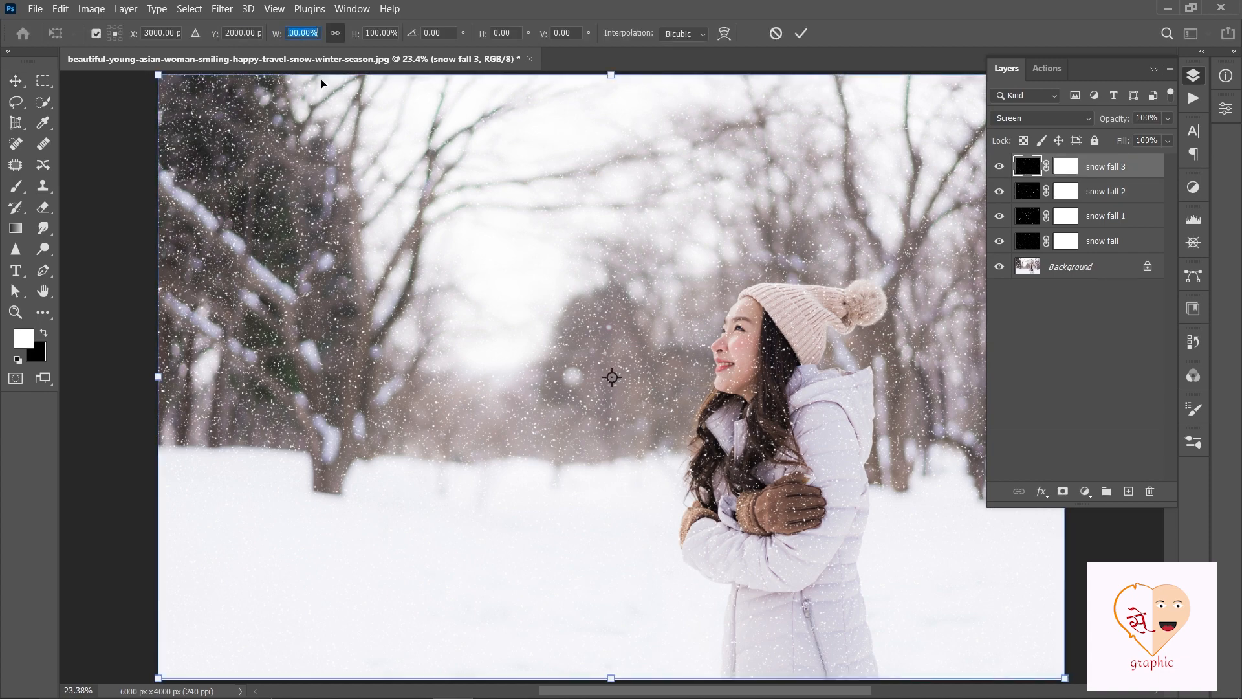
type("60")
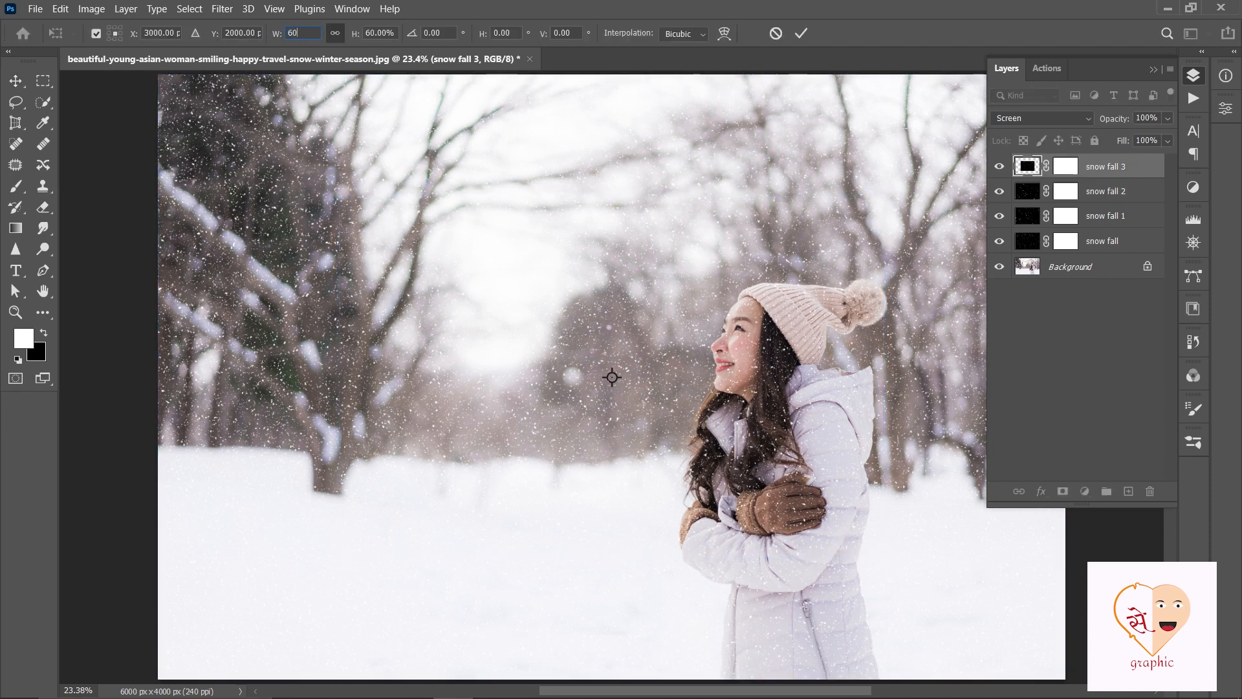
type("0")
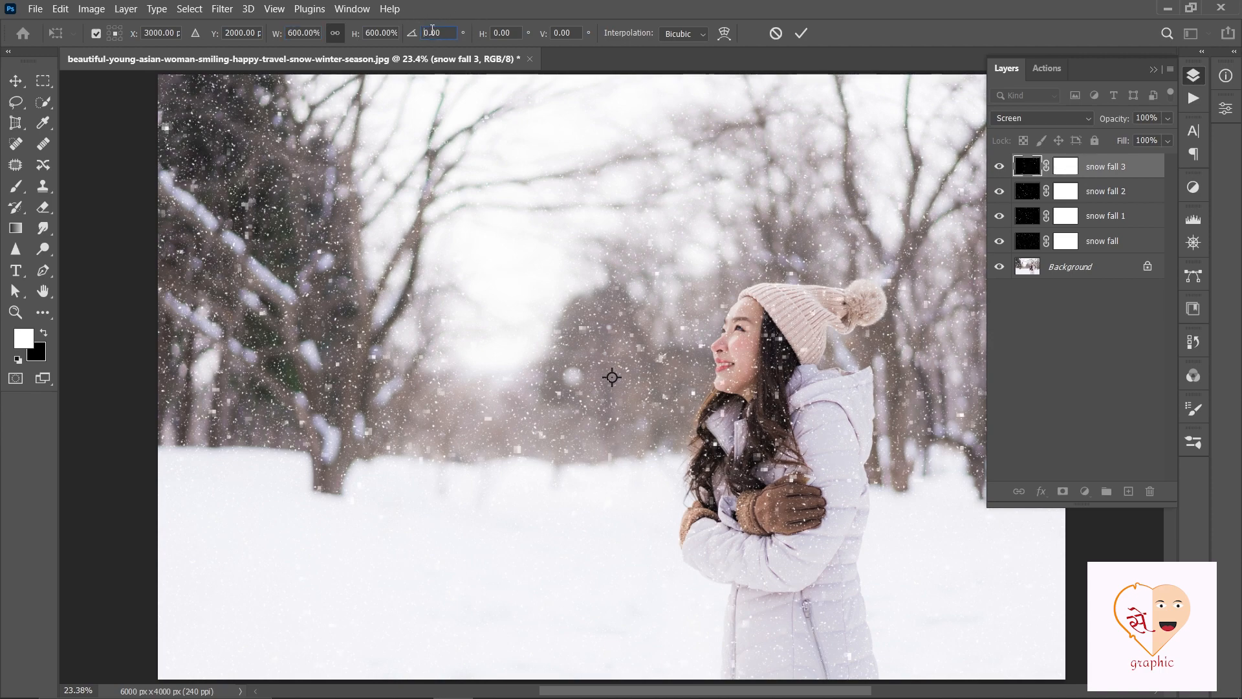
left_click(432, 32)
type("-10")
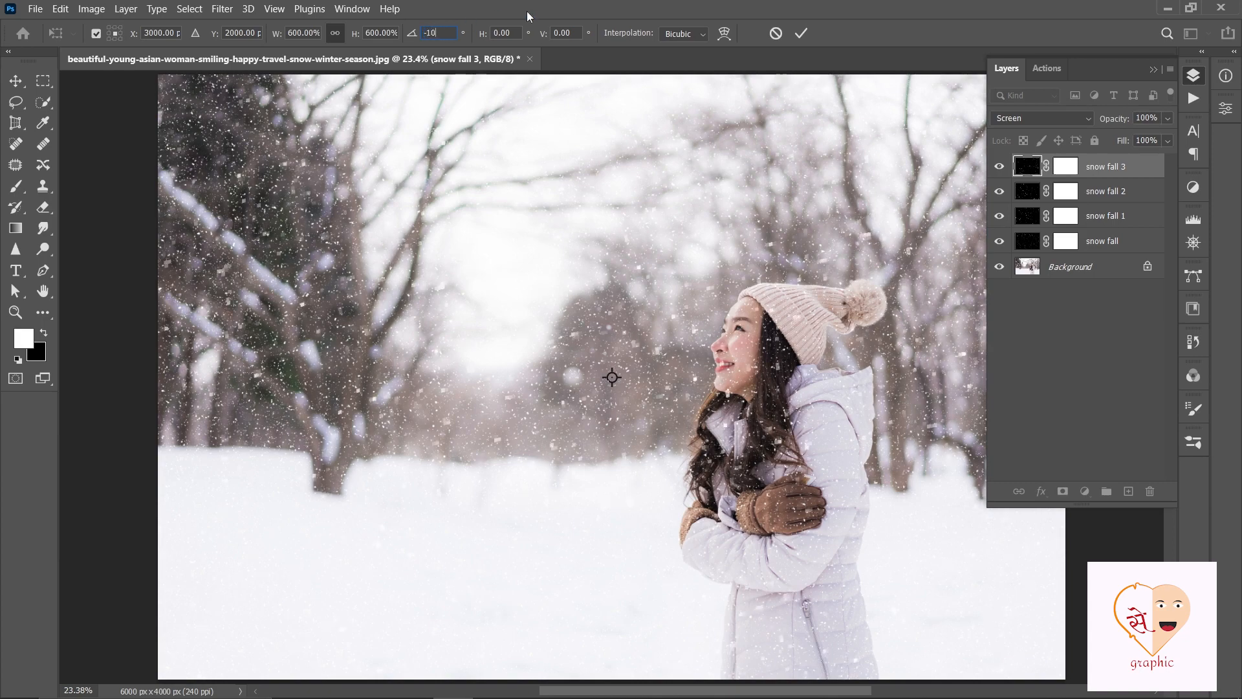
left_click(802, 33)
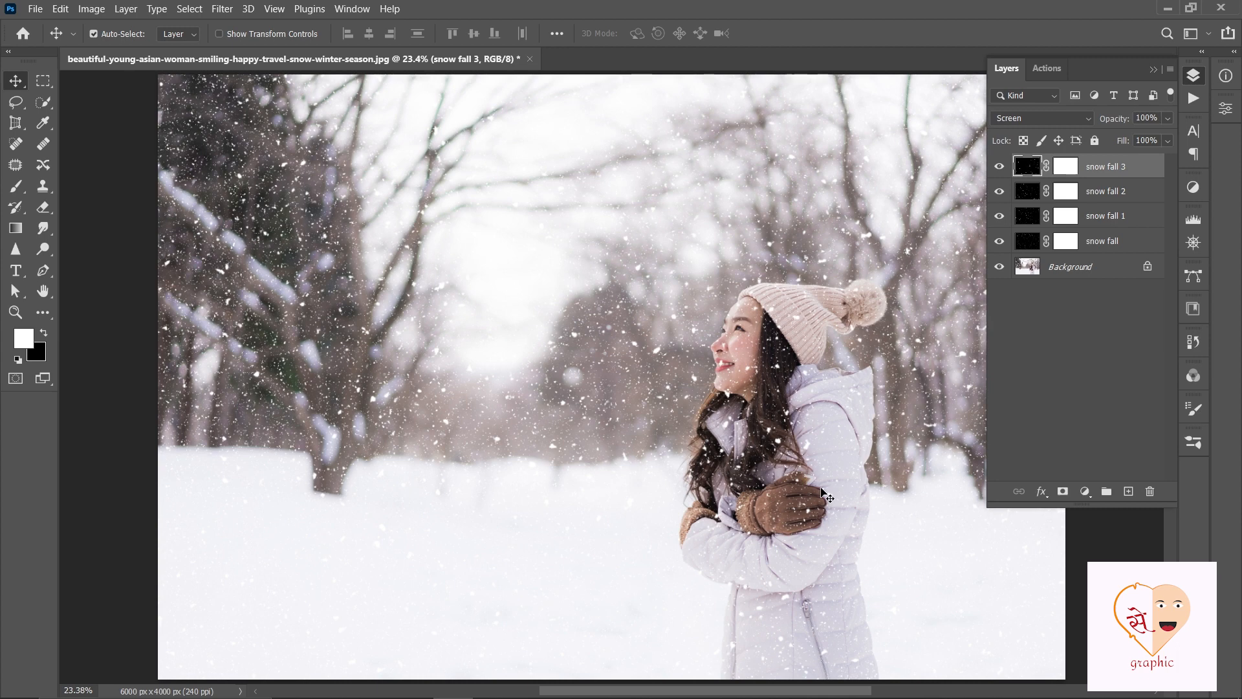
- Group the four snow fall layers together and add a white layer mask to the group
left_click(1121, 240, "shift")
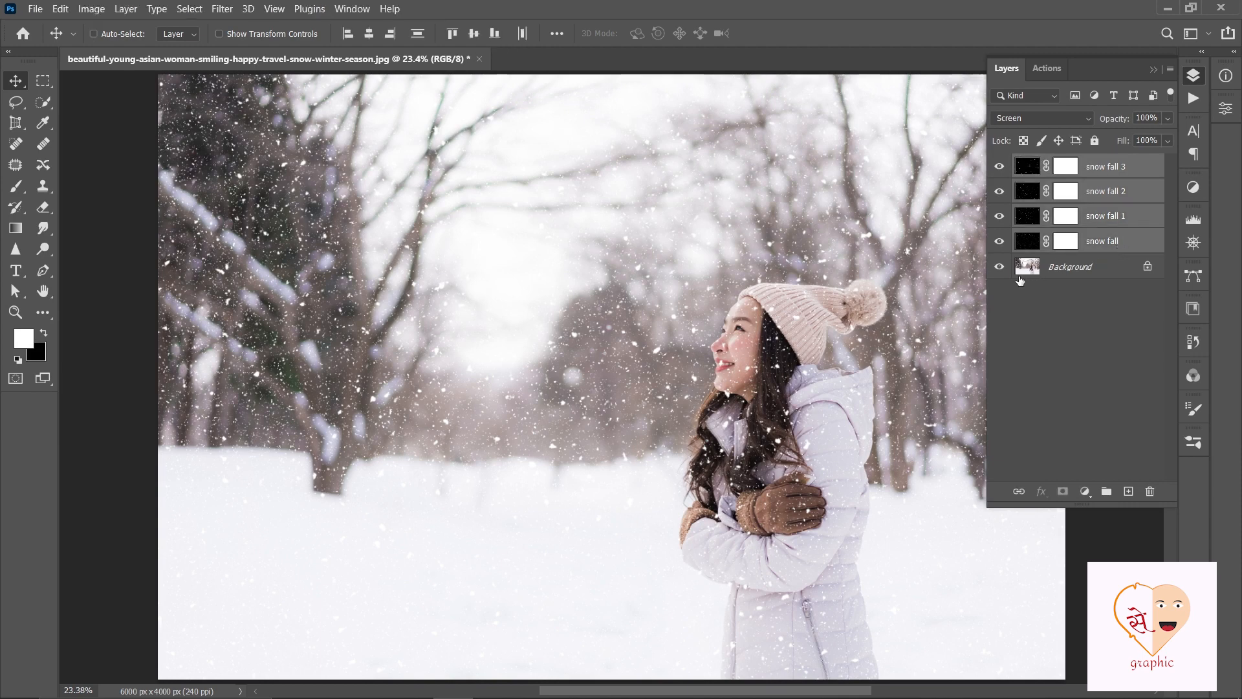
key("ctrl+g")
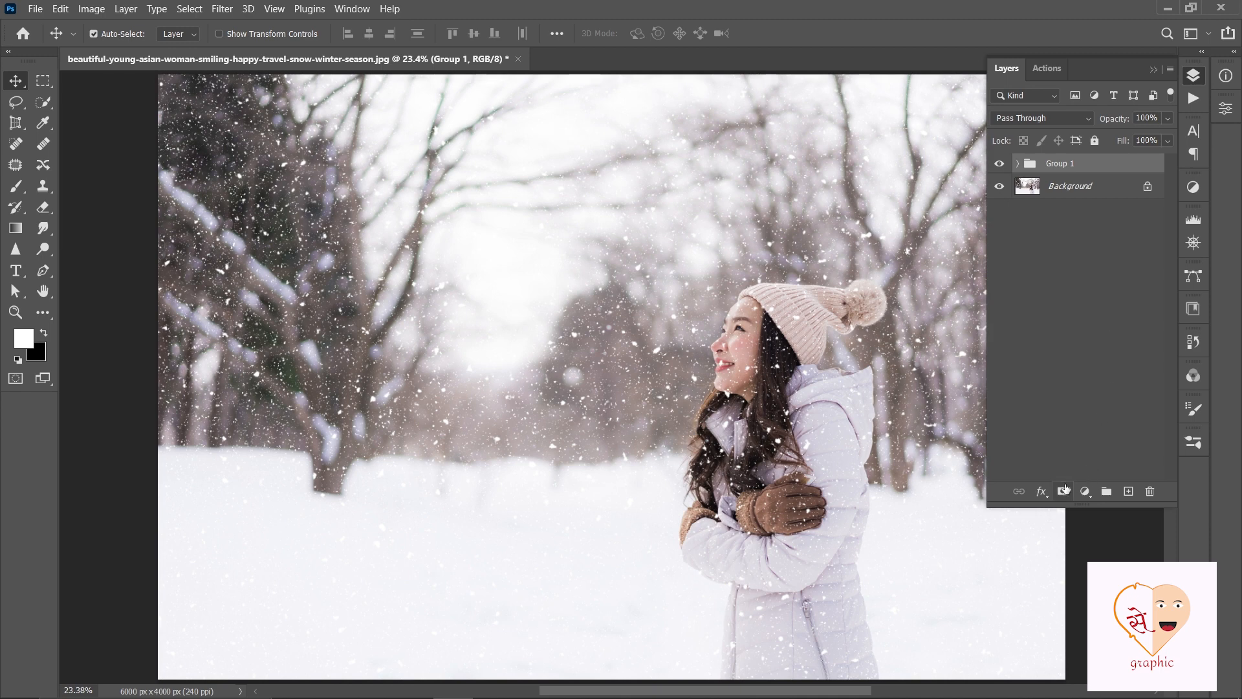
left_click(1062, 492)
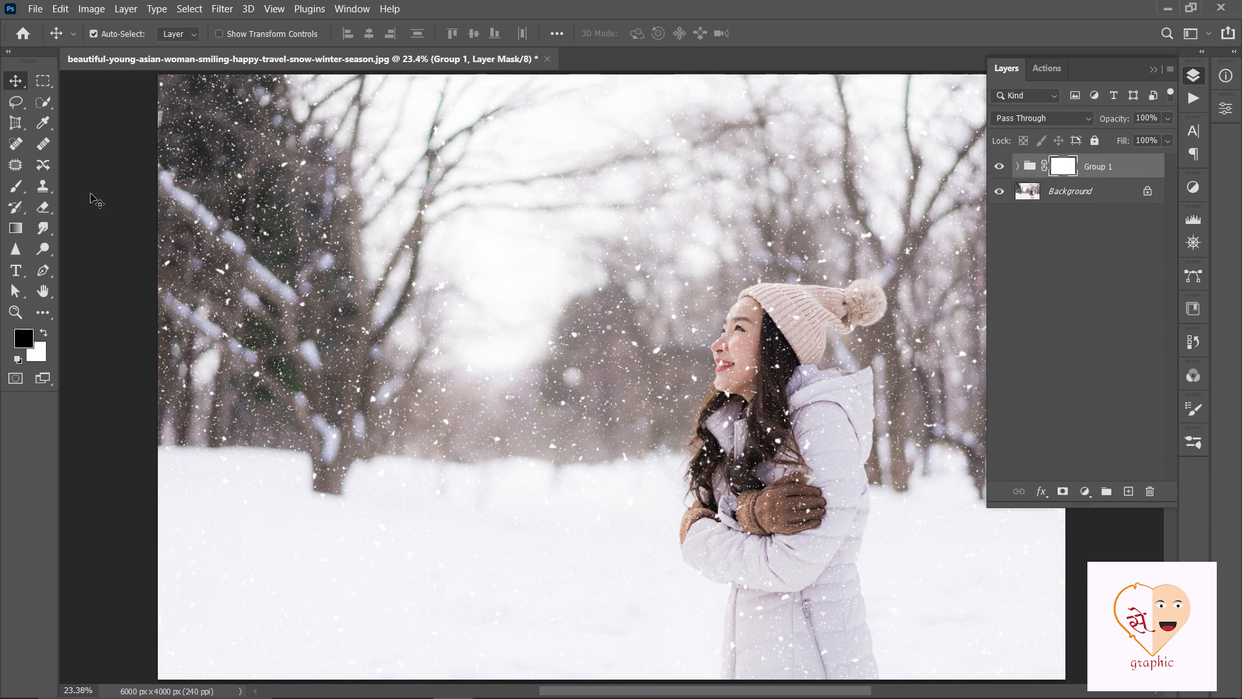
- Paint black on the group's mask with a soft 45 px brush to hide the snowflakes over the woman's eye, nose and lips
right_click(20, 191)
left_click(71, 181)
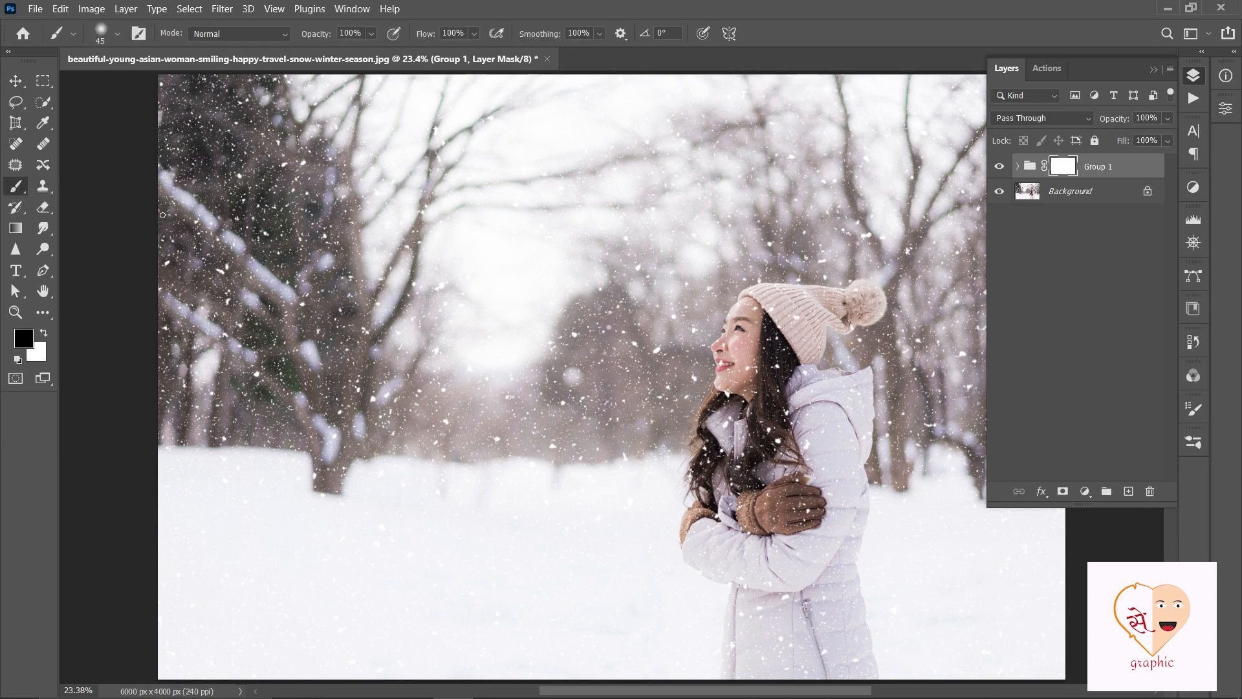
scroll(763, 369, "up", 2)
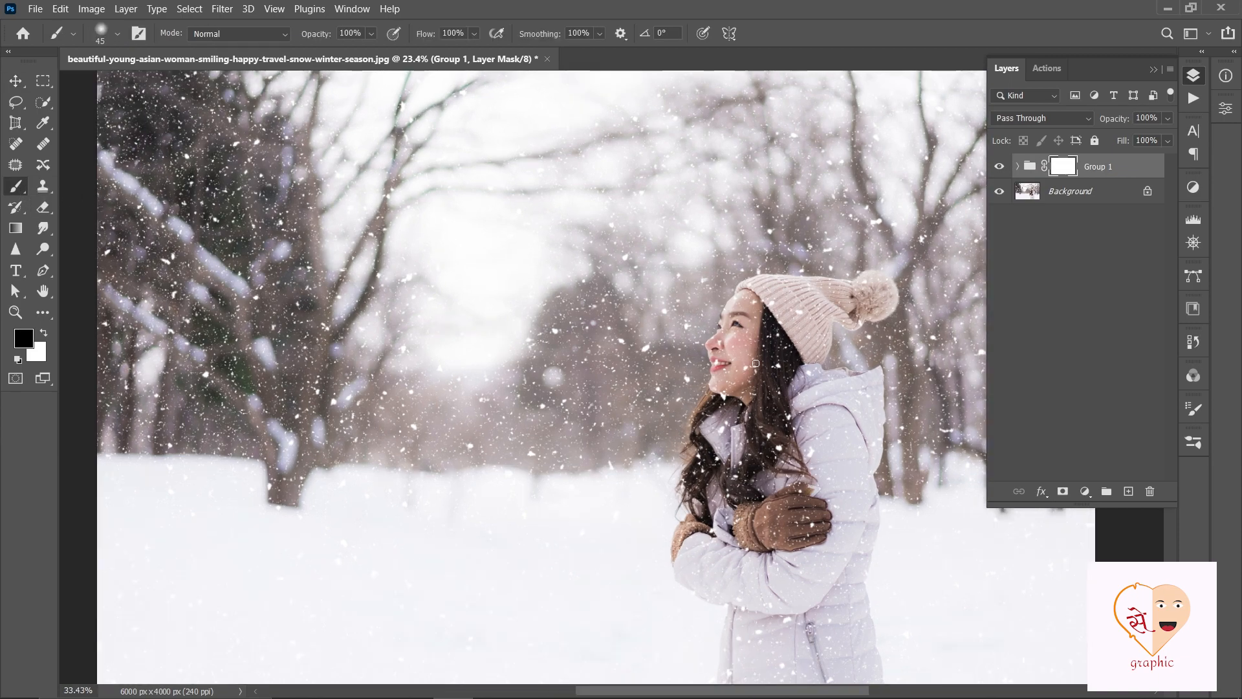
scroll(749, 370, "up", 2)
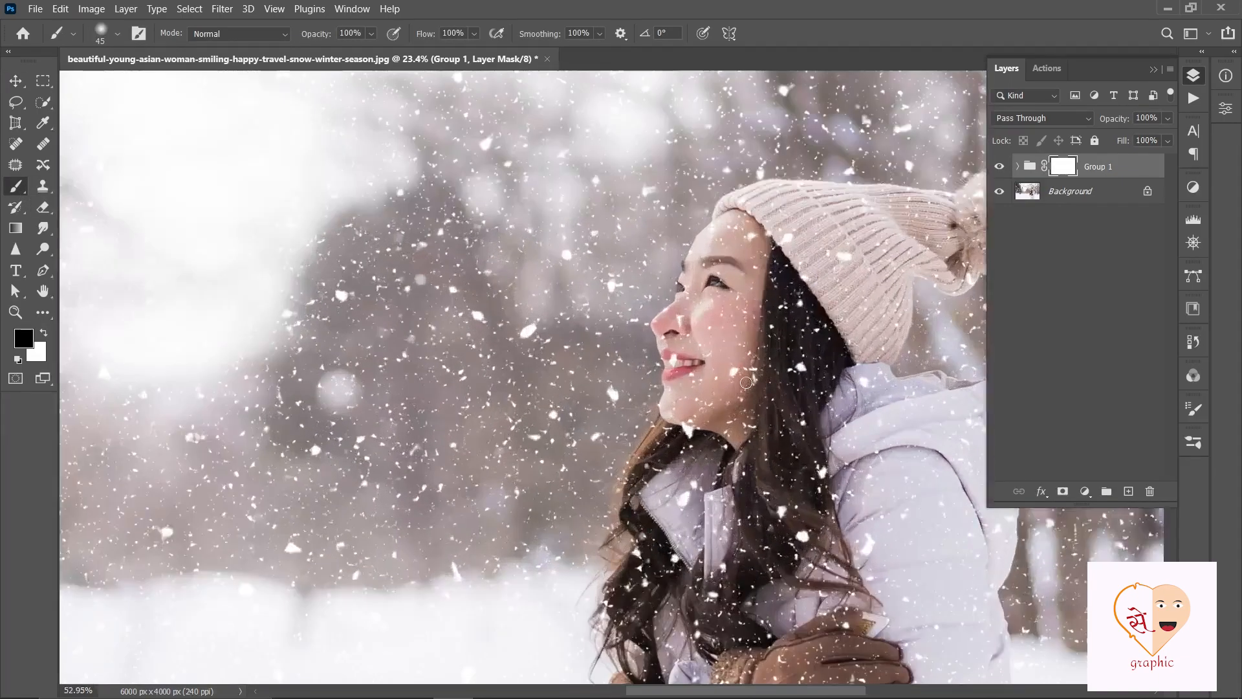
scroll(746, 382, "up", 1)
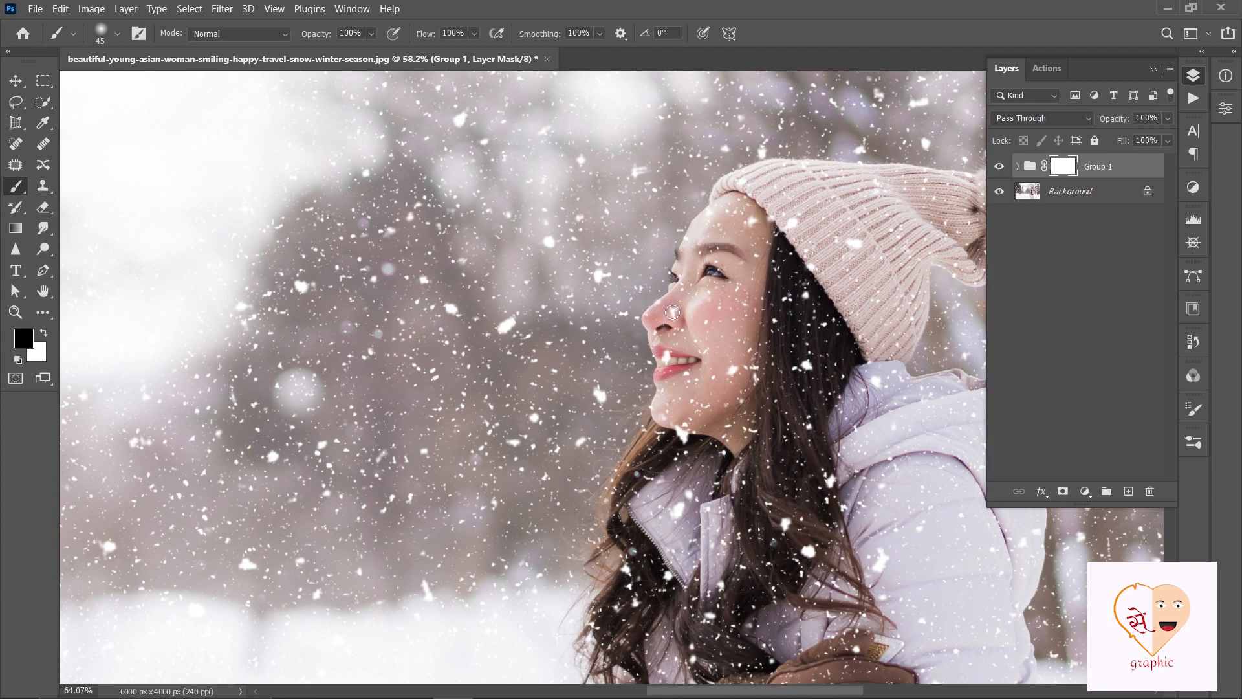
scroll(672, 312, "up", 5)
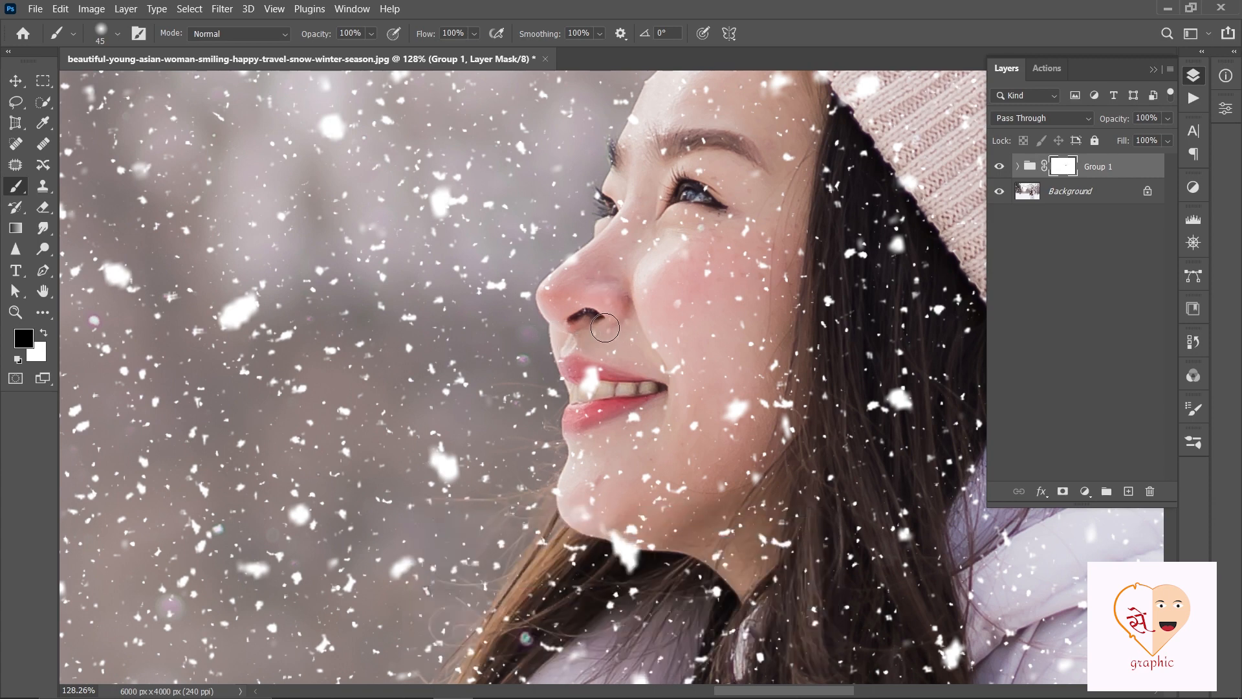
left_click(590, 383)
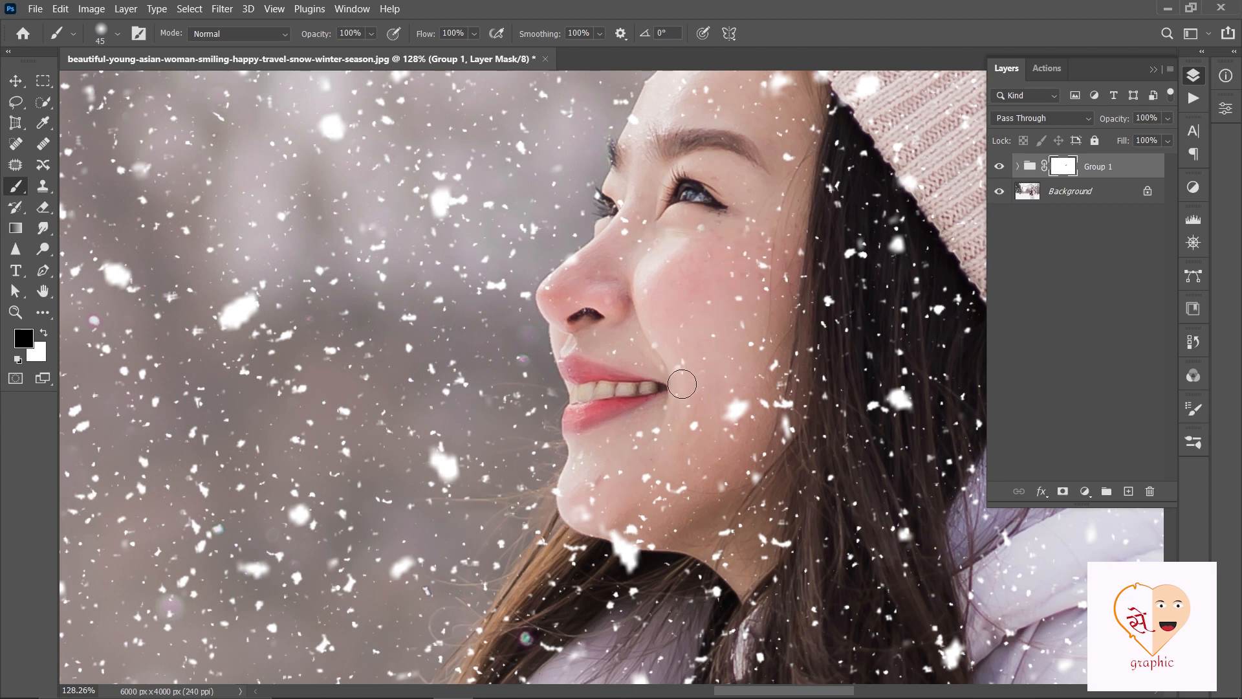
- Mask out the large snowflakes on the woman's cheek and chin with the black brush
scroll(714, 388, "down", 1)
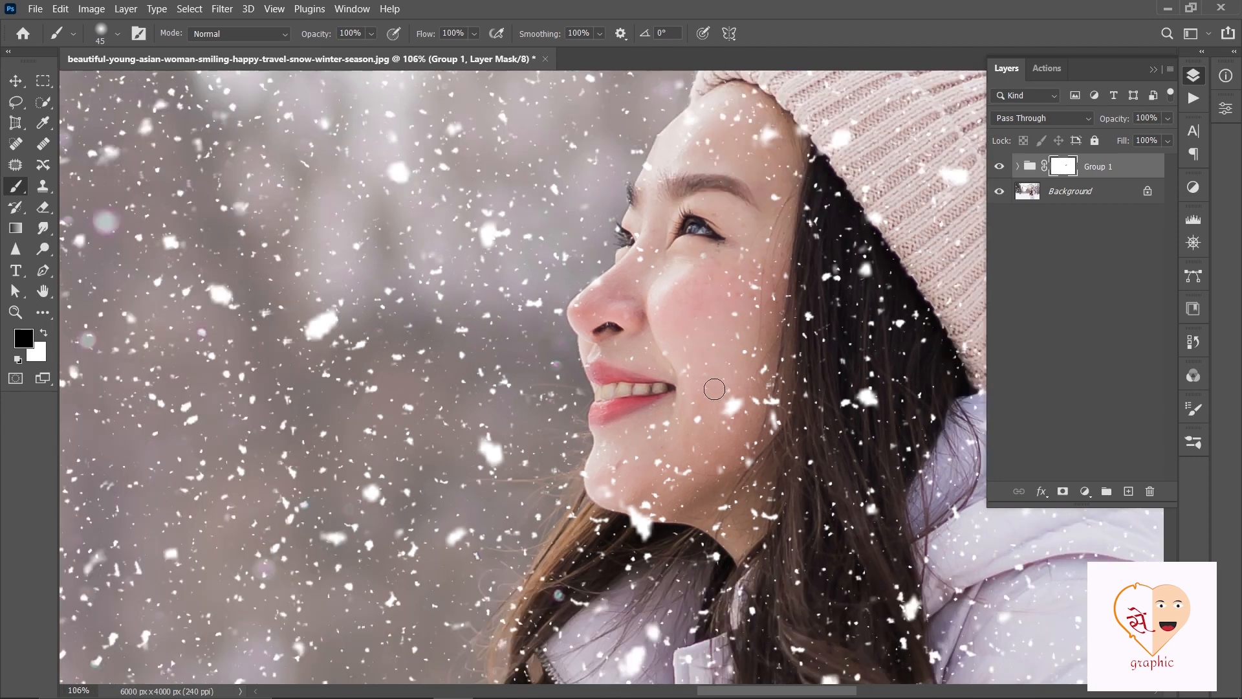
scroll(714, 389, "down", 3)
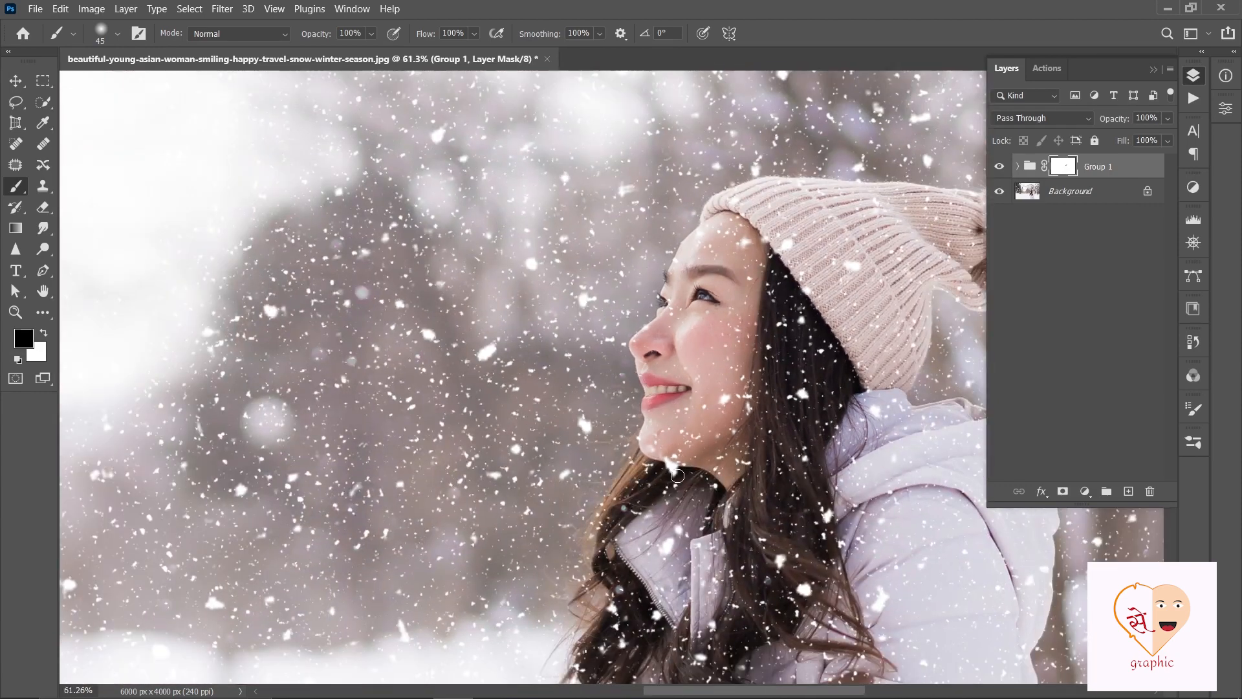
scroll(677, 478, "up", 2)
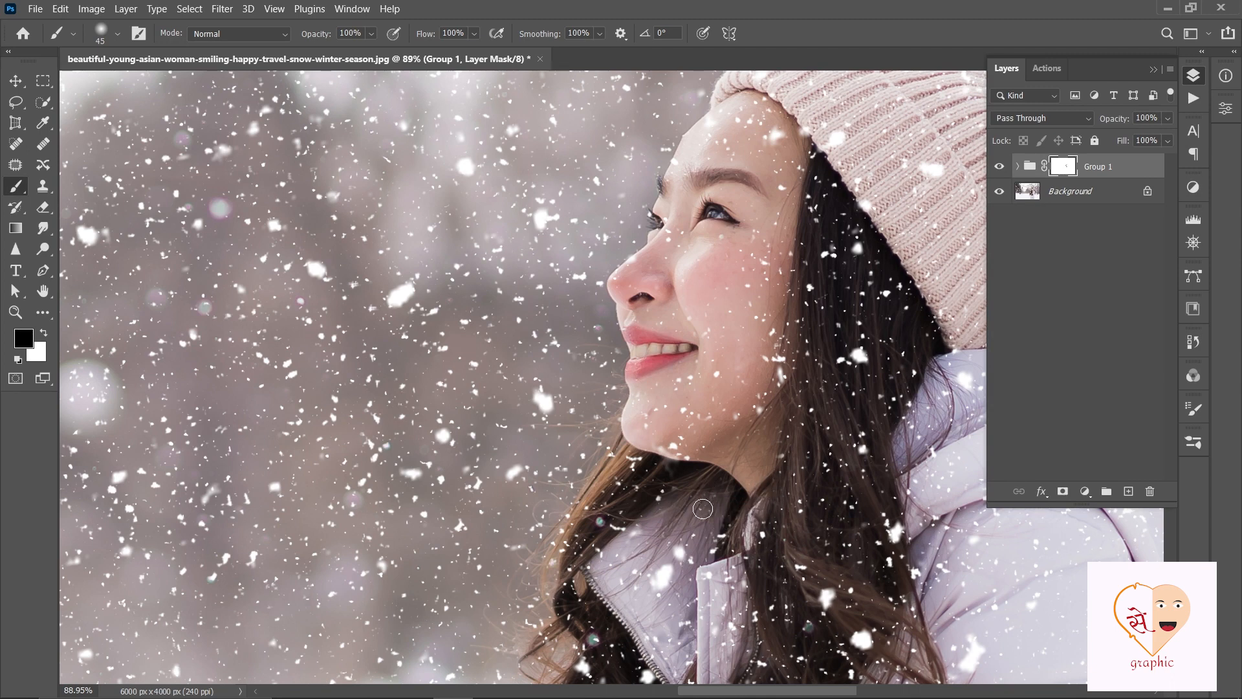
scroll(712, 463, "up", 1)
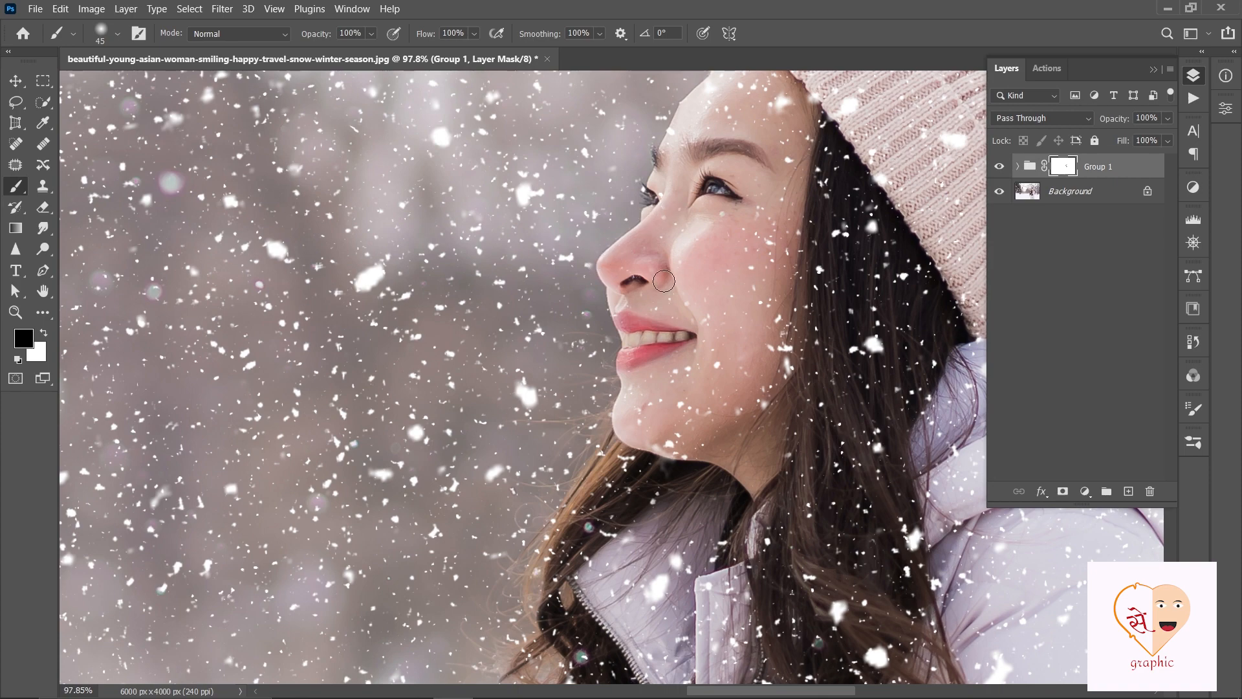
key("ctrl+0")
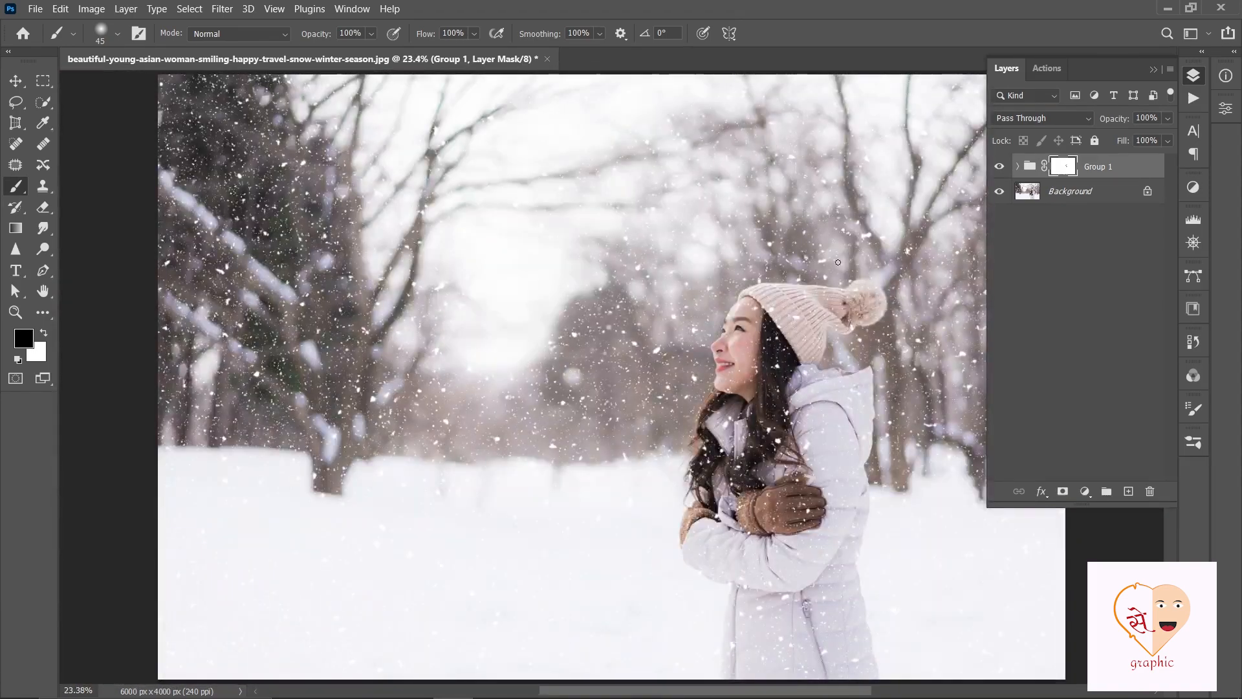
- Toggle the snow group's visibility to compare the photo with and without the snowfall
key("v")
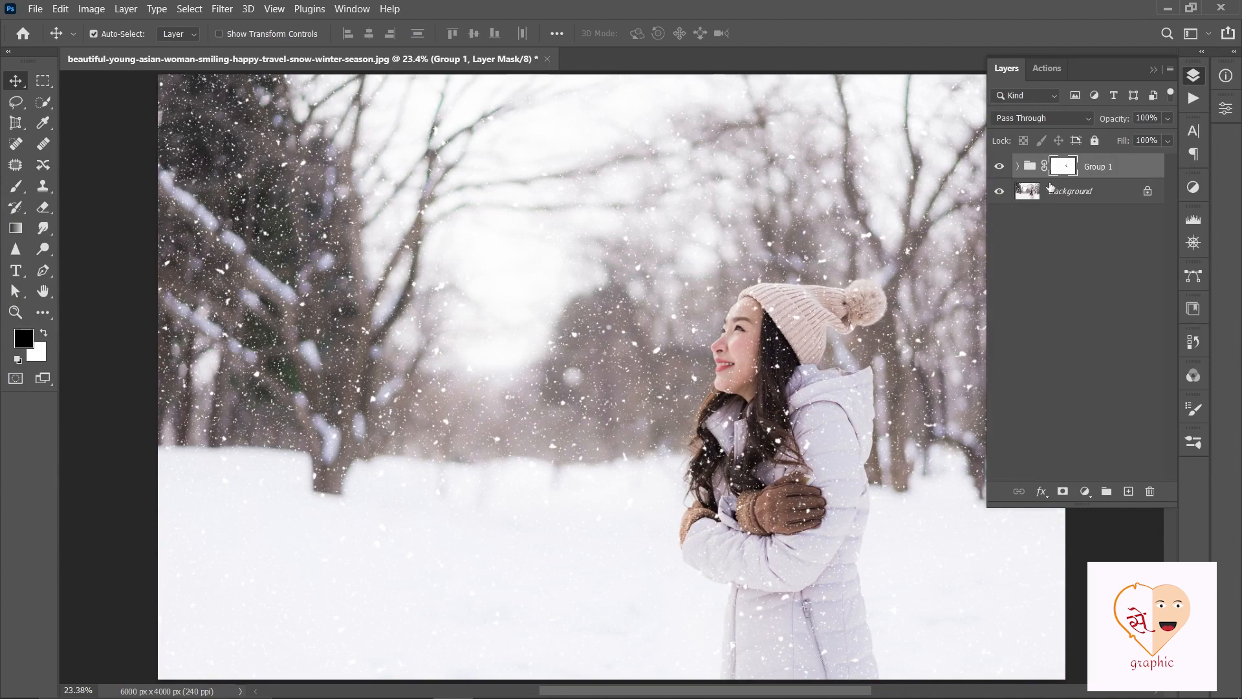
left_click(999, 167)
left_click(999, 167)
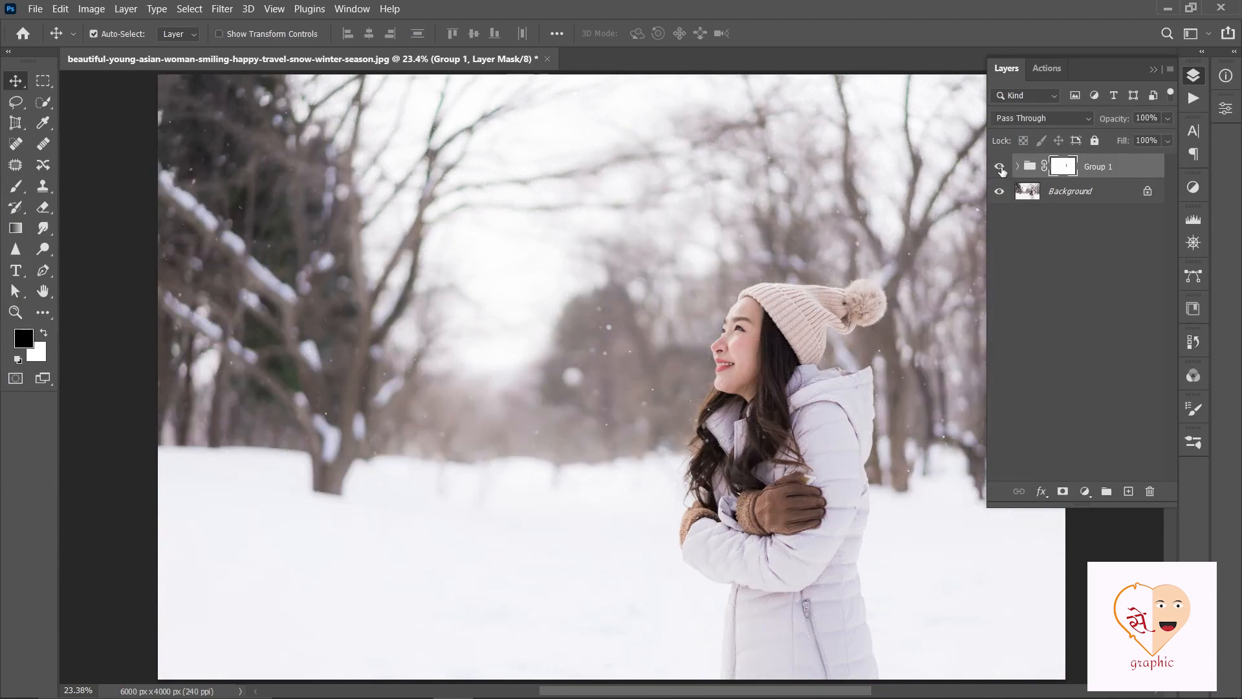